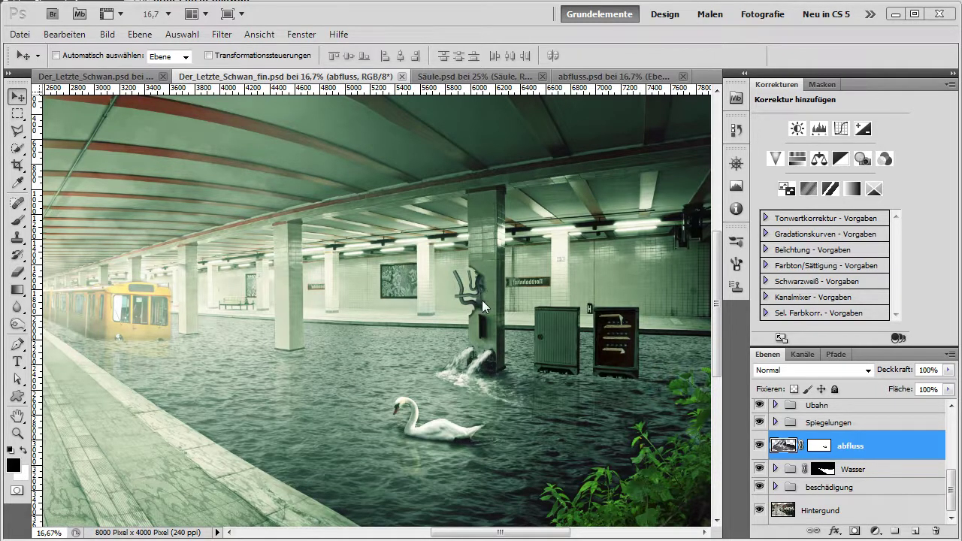
# Step: Compare the finished Der_Letzte_Schwan_fin.psd with the working file, ending on Der_Letzte_Schwan.psd
pyautogui.click(115, 76)
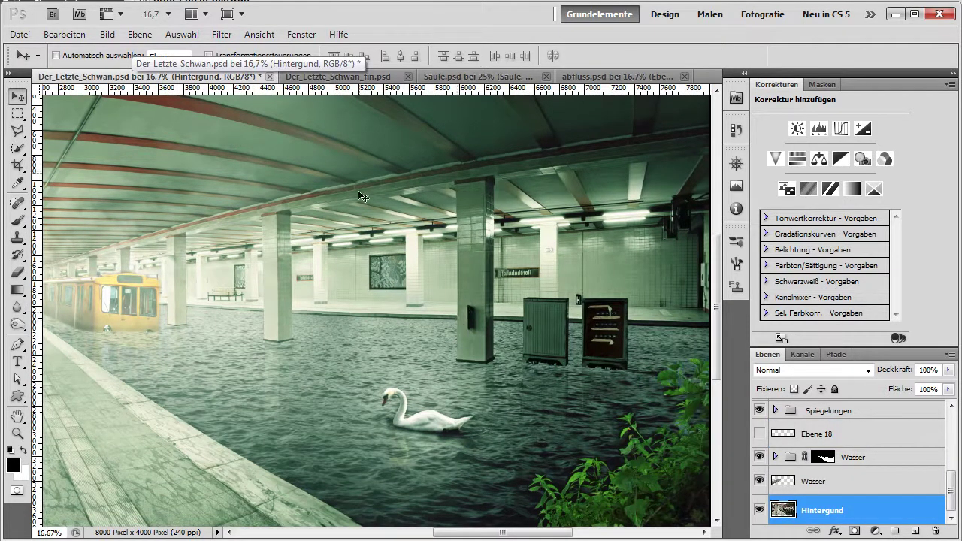
pyautogui.click(361, 76)
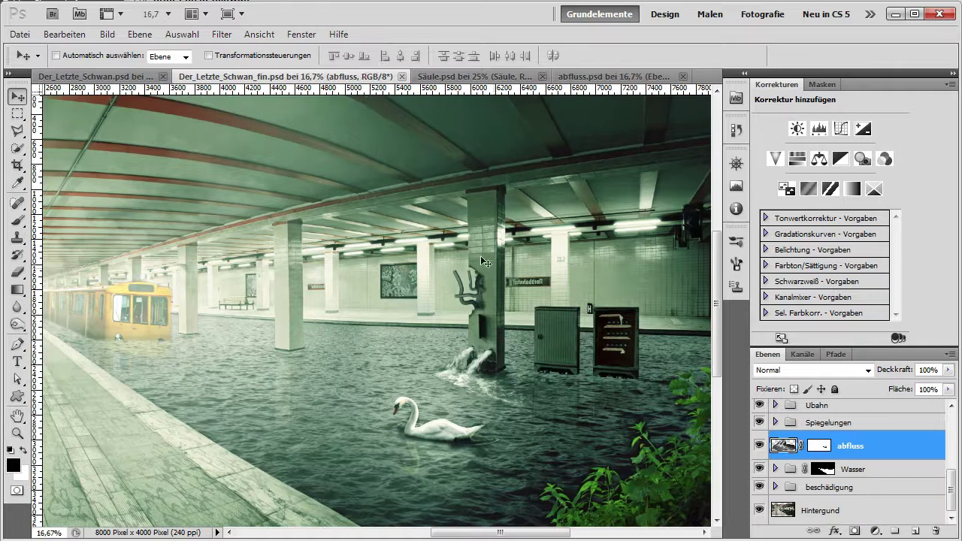
pyautogui.click(127, 76)
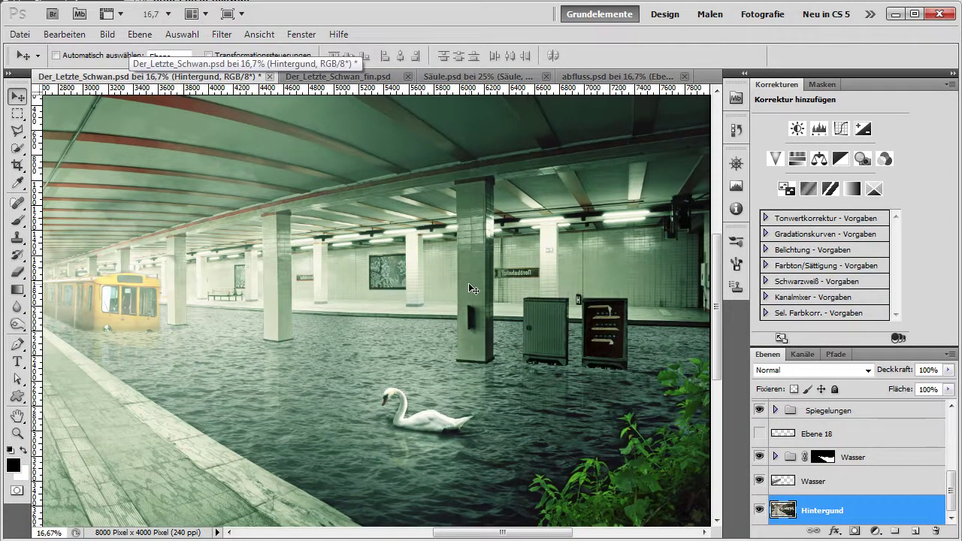
# Step: Zoom in twice and outline the central pillar's front face to the waterline with the Polygonal Lasso
pyautogui.click(471, 282)
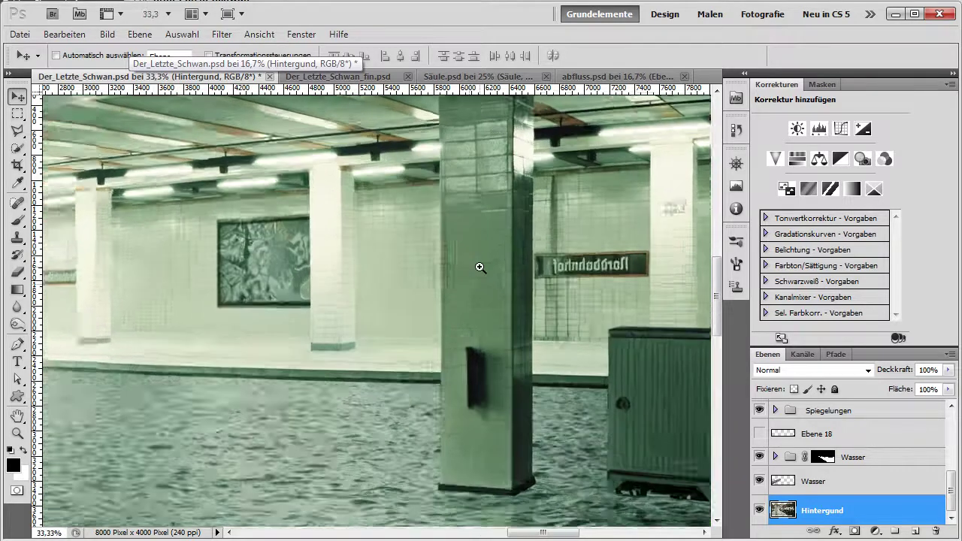
pyautogui.click(496, 244)
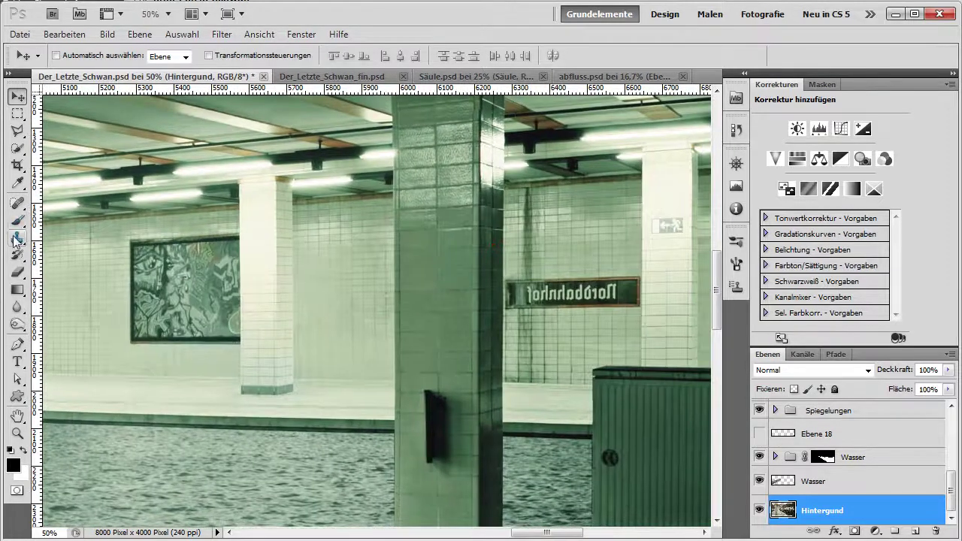
pyautogui.click(18, 132)
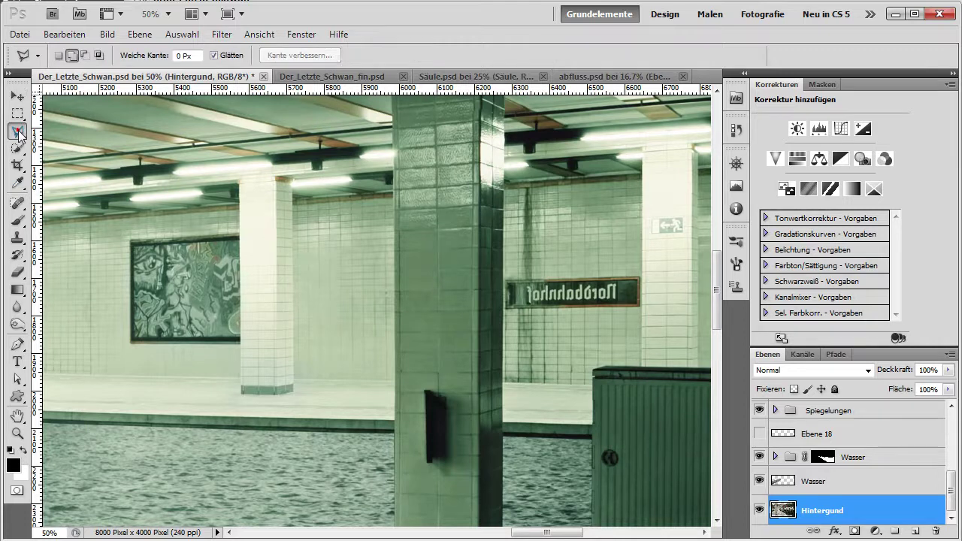
pyautogui.click(395, 167)
pyautogui.click(479, 159)
pyautogui.click(499, 166)
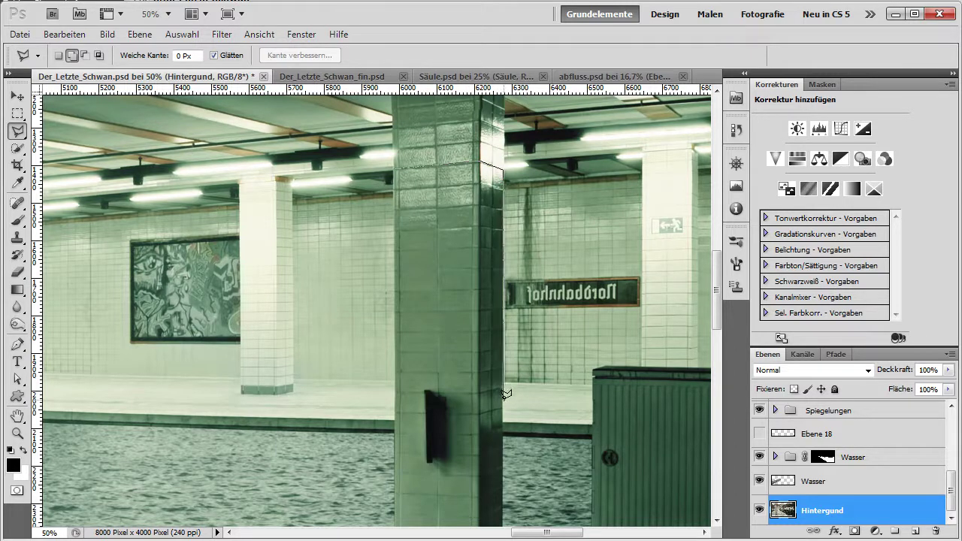
pyautogui.click(503, 476)
pyautogui.click(394, 477)
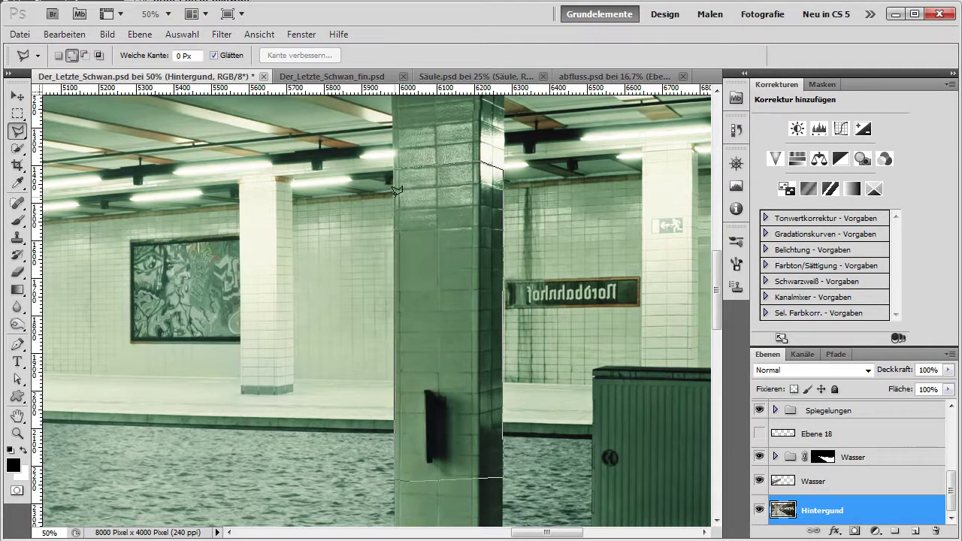
pyautogui.click(395, 165)
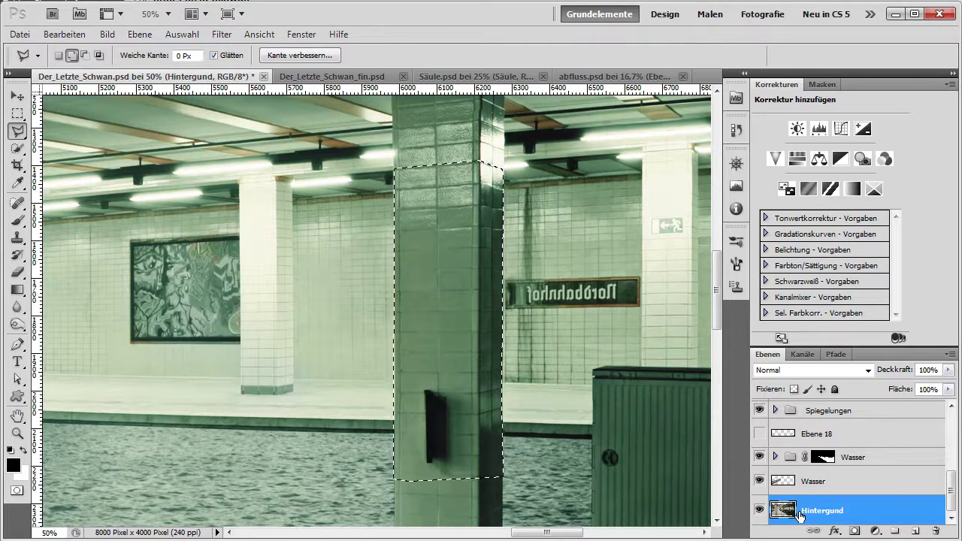
# Step: Copy the selected pillar to a new layer named 'Säule'
pyautogui.hotkey('ctrl', 'j')
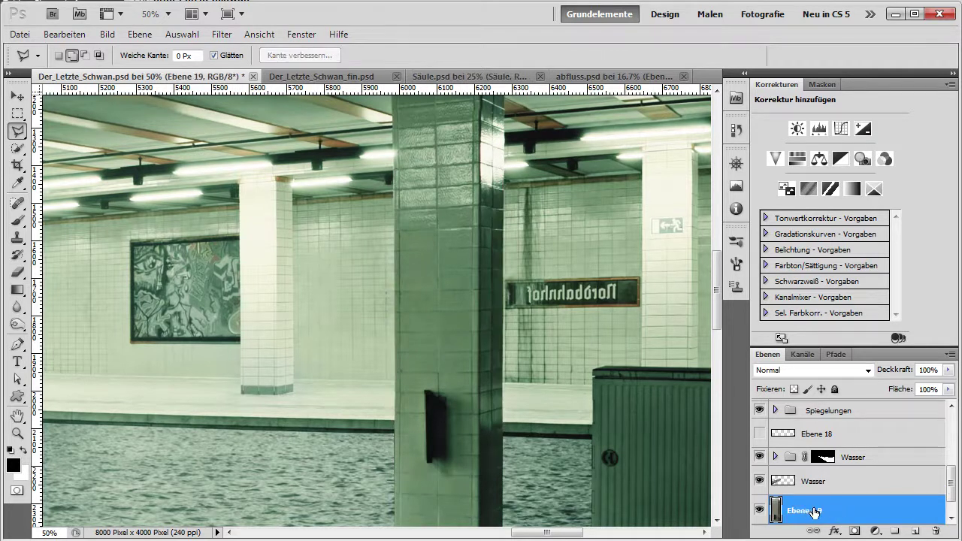
pyautogui.scroll(-1, 816, 511)
pyautogui.doubleClick(811, 482)
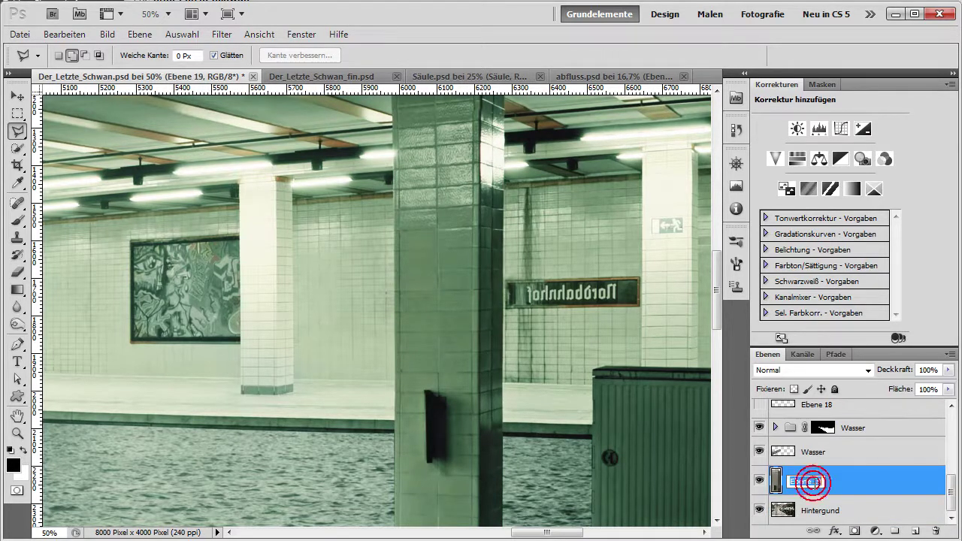
pyautogui.write('Säule')
pyautogui.press('Return')
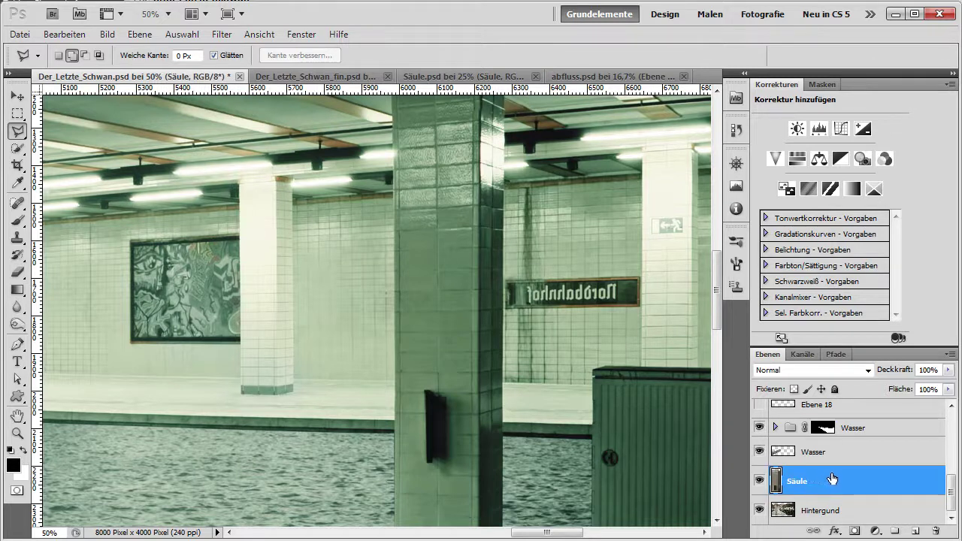
pyautogui.scroll(1, 832, 479)
pyautogui.scroll(-1, 842, 483)
pyautogui.scroll(1, 841, 482)
pyautogui.scroll(-1, 842, 483)
# Step: Draw a jagged zigzag polygonal selection over the wall patch along the pillar's left edge
pyautogui.click(379, 232)
pyautogui.click(410, 241)
pyautogui.click(425, 251)
pyautogui.click(433, 258)
pyautogui.click(426, 262)
pyautogui.click(453, 277)
pyautogui.click(433, 291)
pyautogui.click(430, 309)
pyautogui.click(427, 339)
pyautogui.click(405, 374)
pyautogui.click(390, 366)
pyautogui.click(336, 366)
pyautogui.click(335, 232)
pyautogui.click(380, 229)
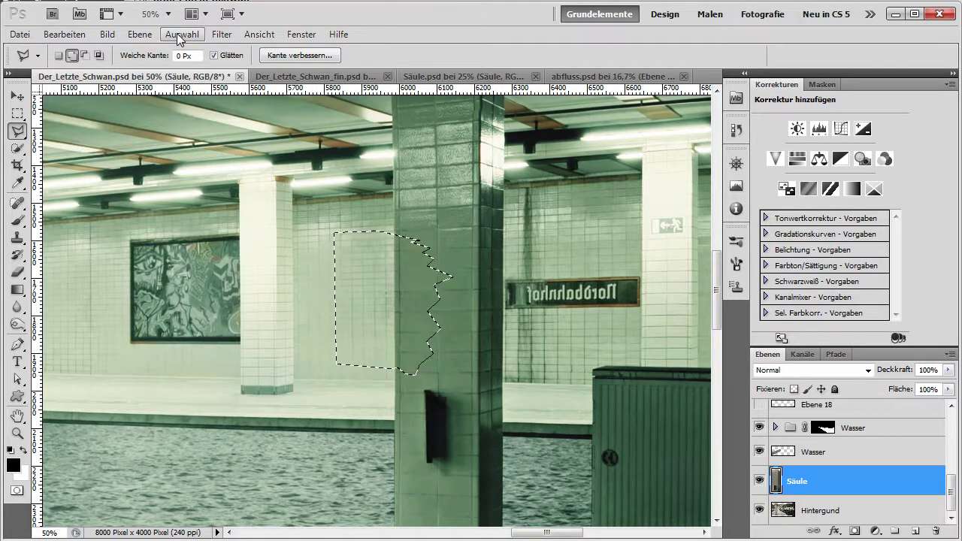
# Step: Save the jagged selection as a channel named 'Säule' and confirm it in the Kanäle panel
pyautogui.click(178, 36)
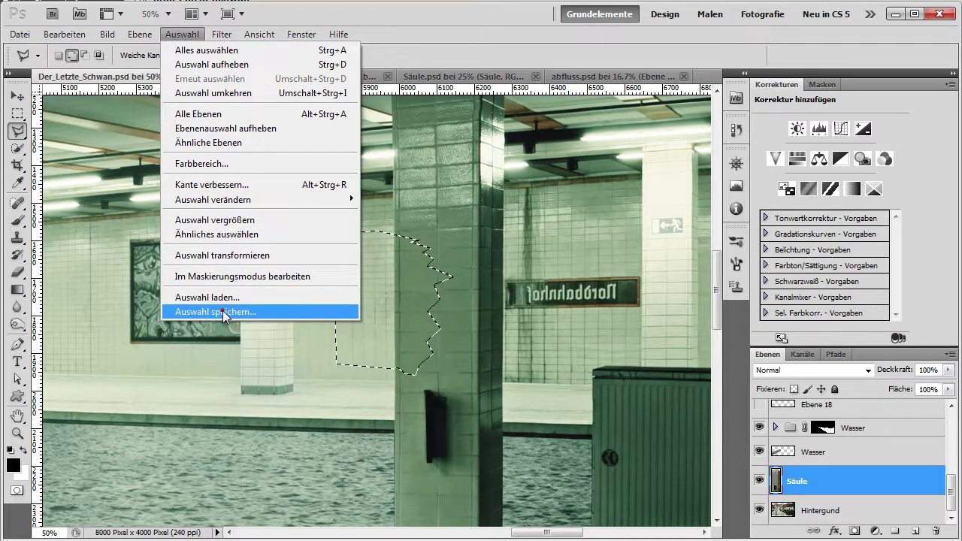
pyautogui.click(222, 311)
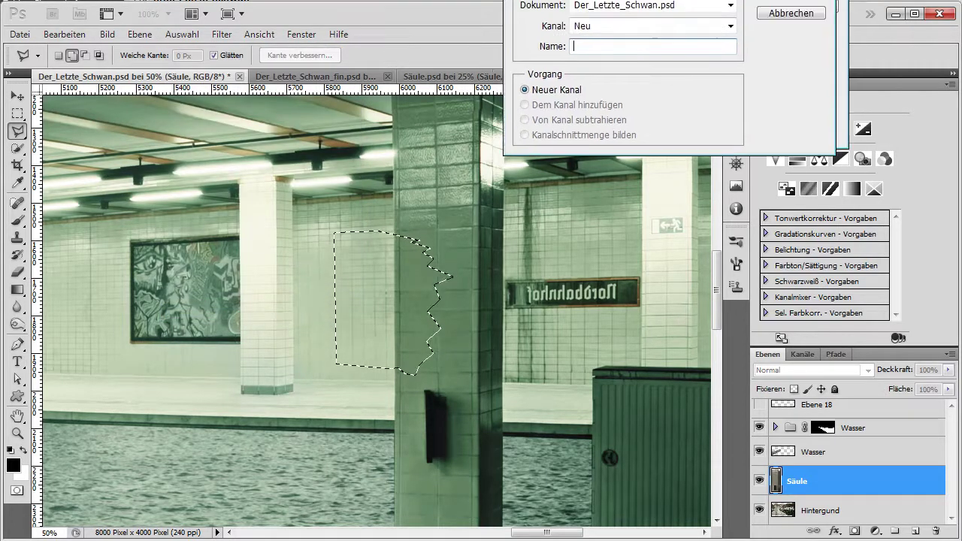
pyautogui.write('Säule')
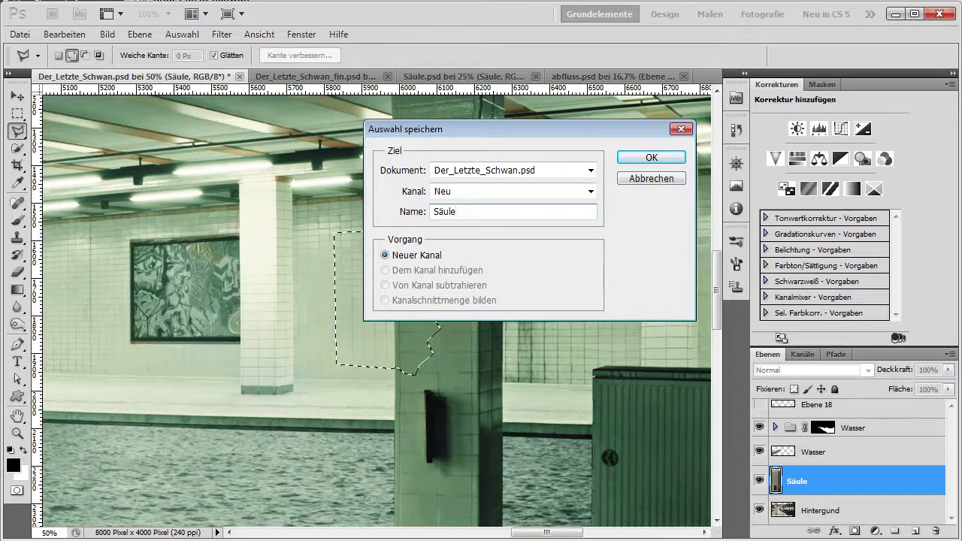
pyautogui.press('Return')
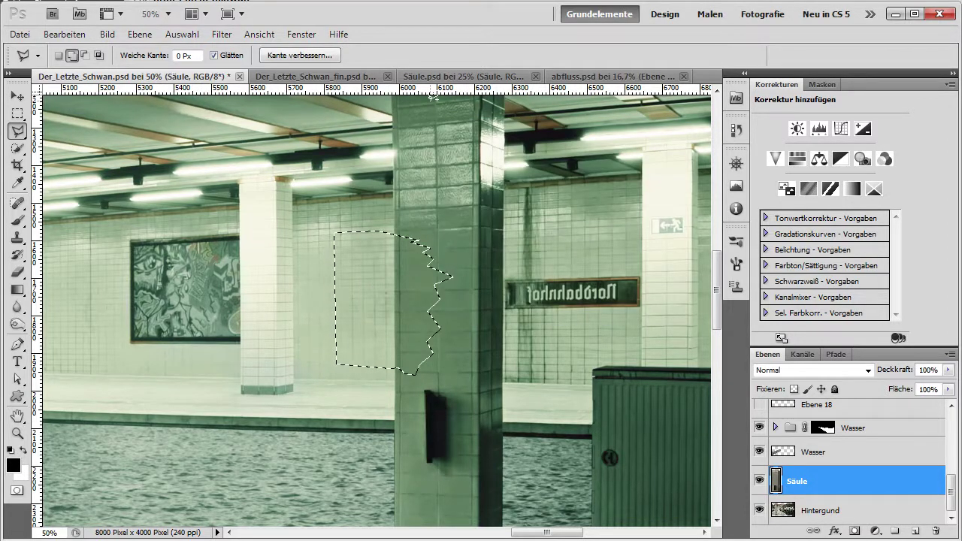
pyautogui.click(803, 351)
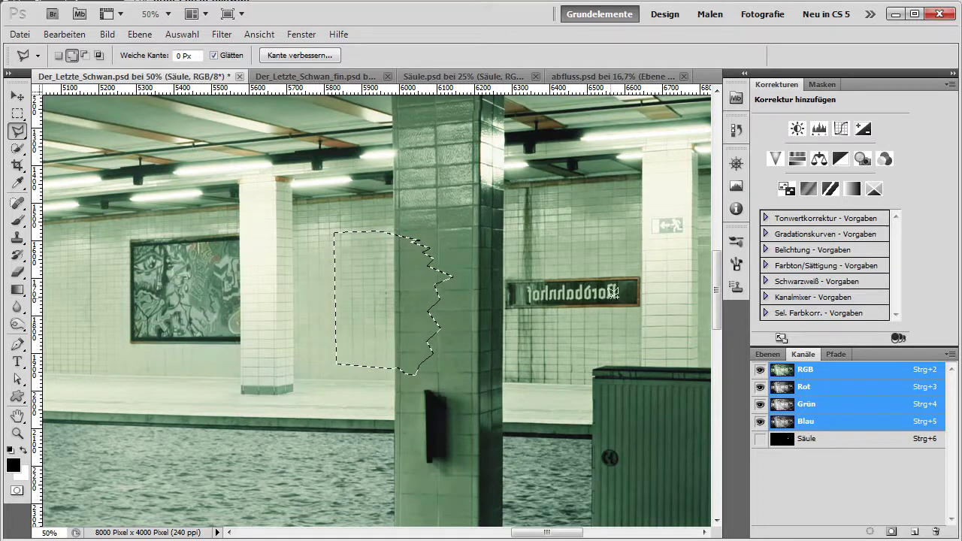
pyautogui.click(768, 355)
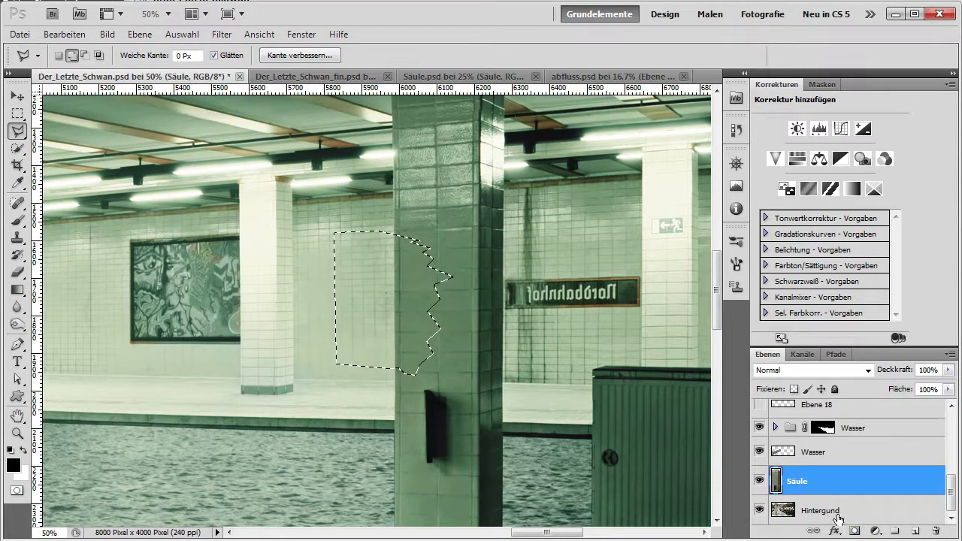
# Step: Add a layer mask to Säule from the selection and invert the mask
pyautogui.click(855, 532)
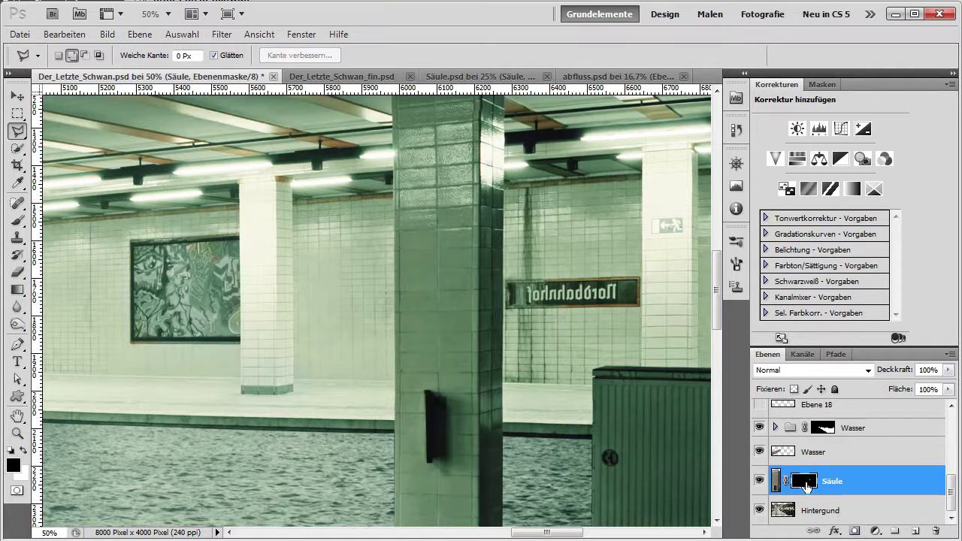
pyautogui.click(759, 510)
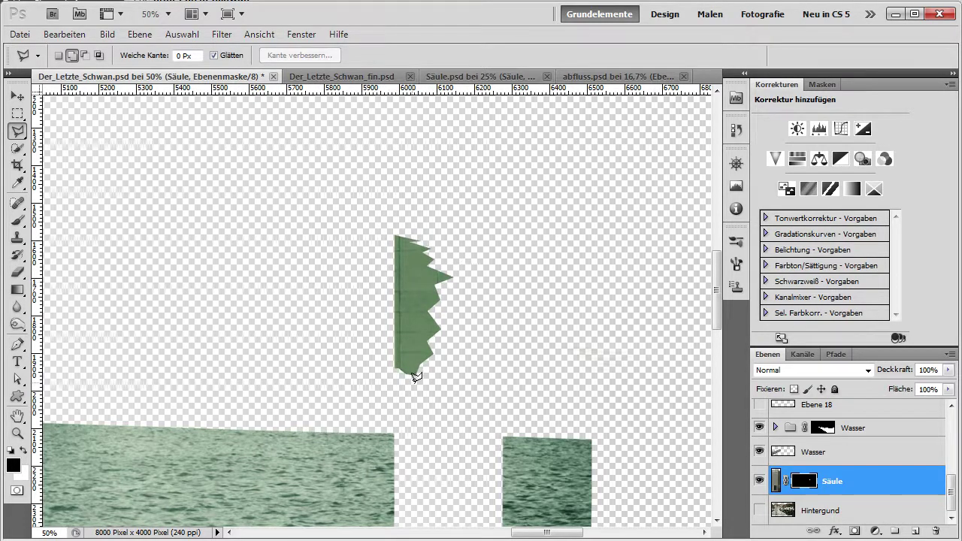
pyautogui.click(759, 510)
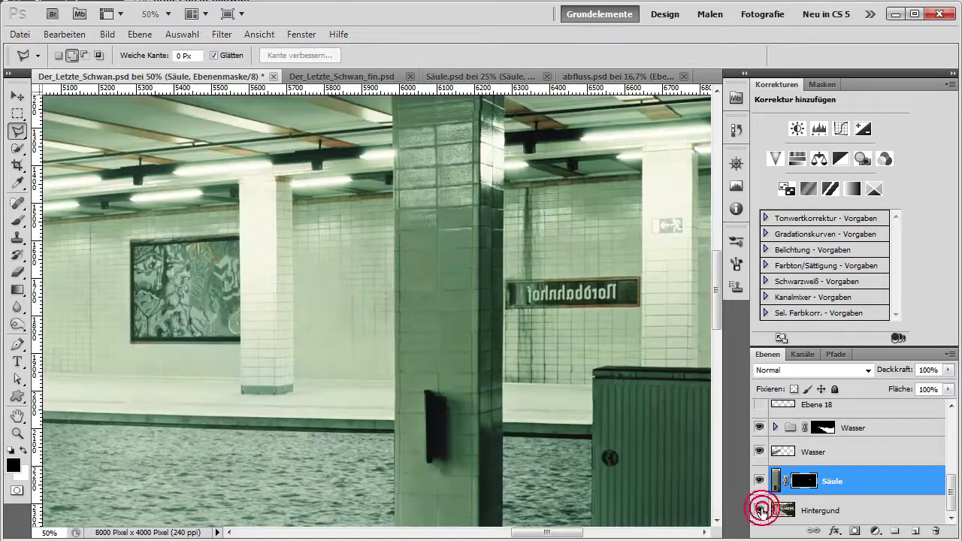
pyautogui.click(803, 487)
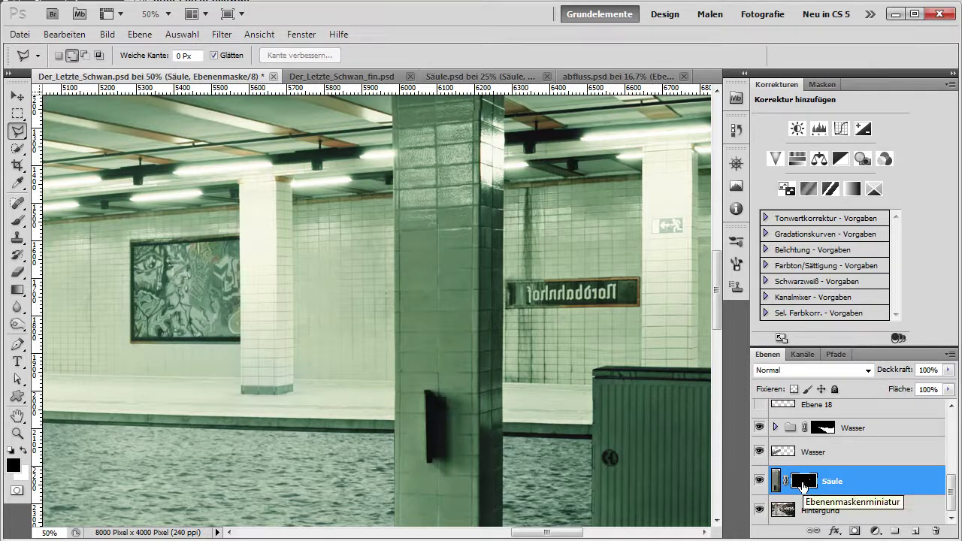
pyautogui.hotkey('ctrl', 'i')
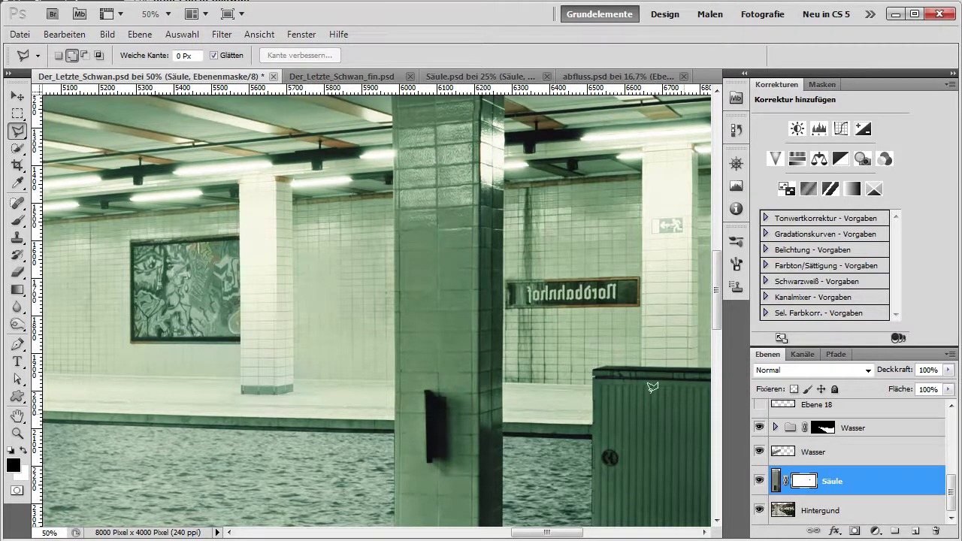
# Step: Reload the Säule channel as a selection and target the Hintergund background layer
pyautogui.click(64, 34)
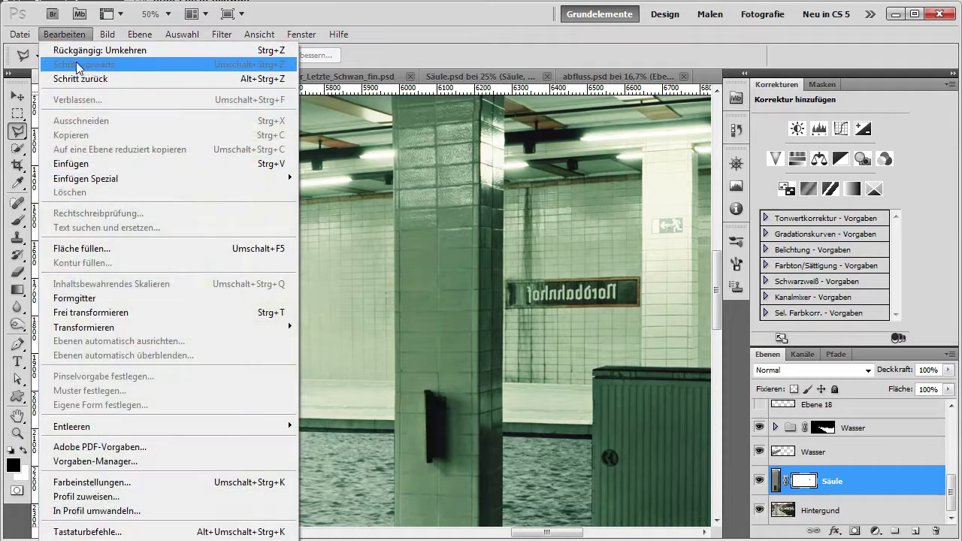
pyautogui.moveTo(133, 72)
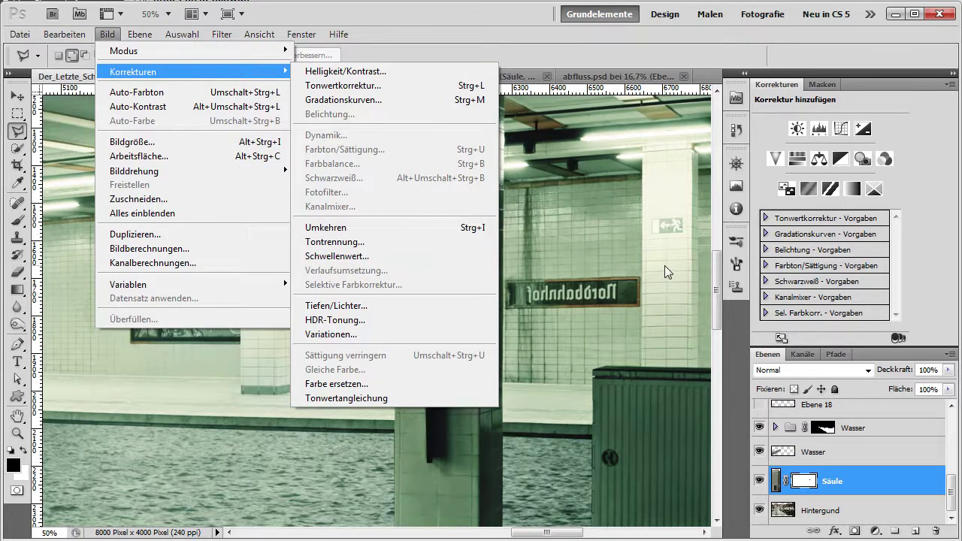
pyautogui.click(719, 292)
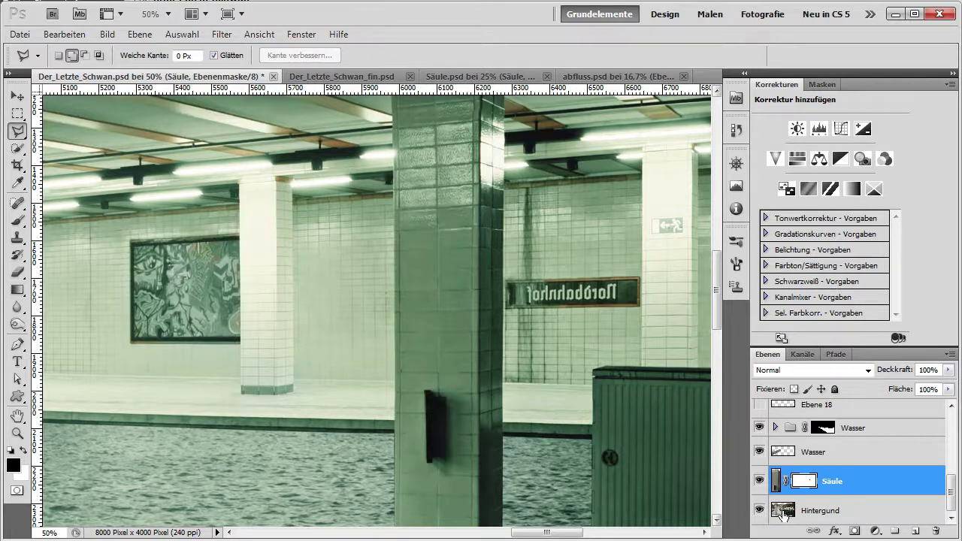
pyautogui.click(801, 354)
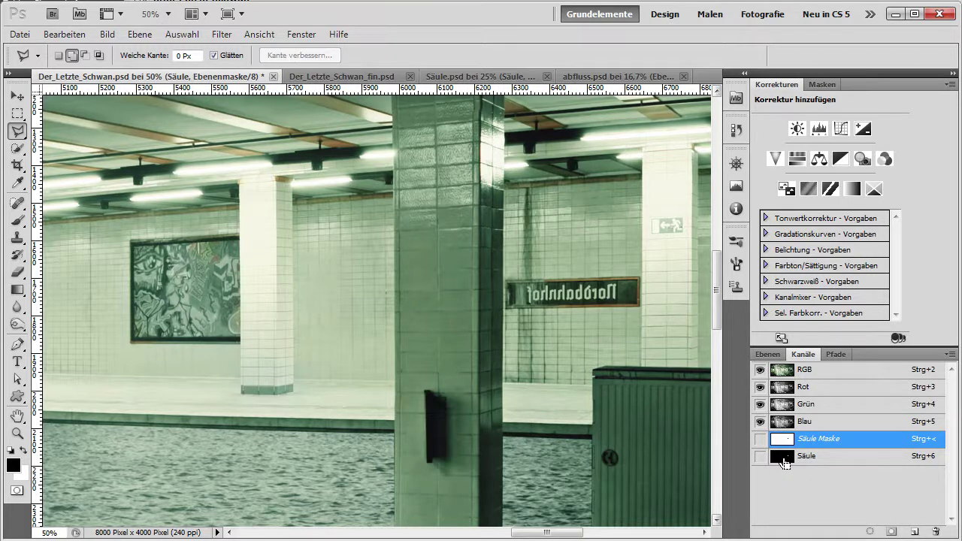
pyautogui.keyDown('ctrl'); pyautogui.click(783, 459); pyautogui.keyUp('ctrl')
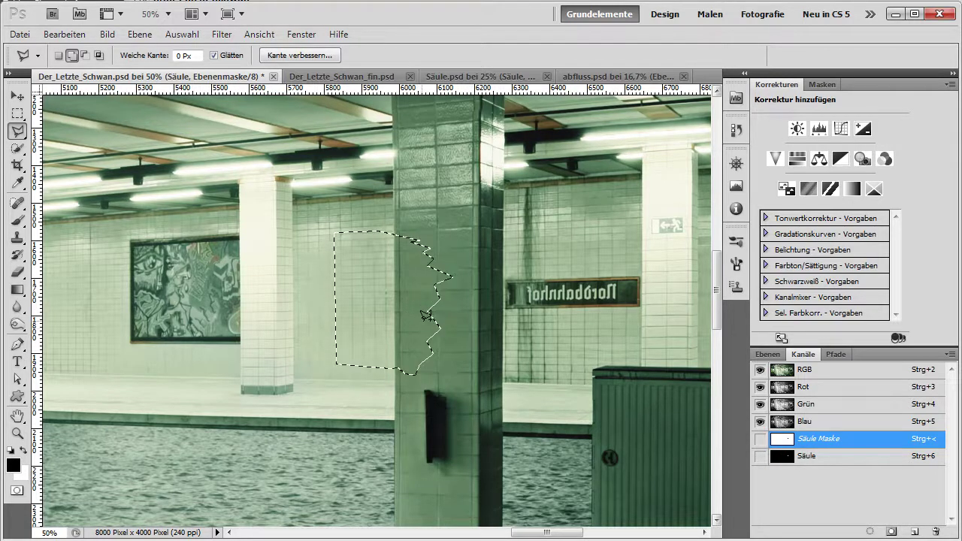
pyautogui.click(767, 355)
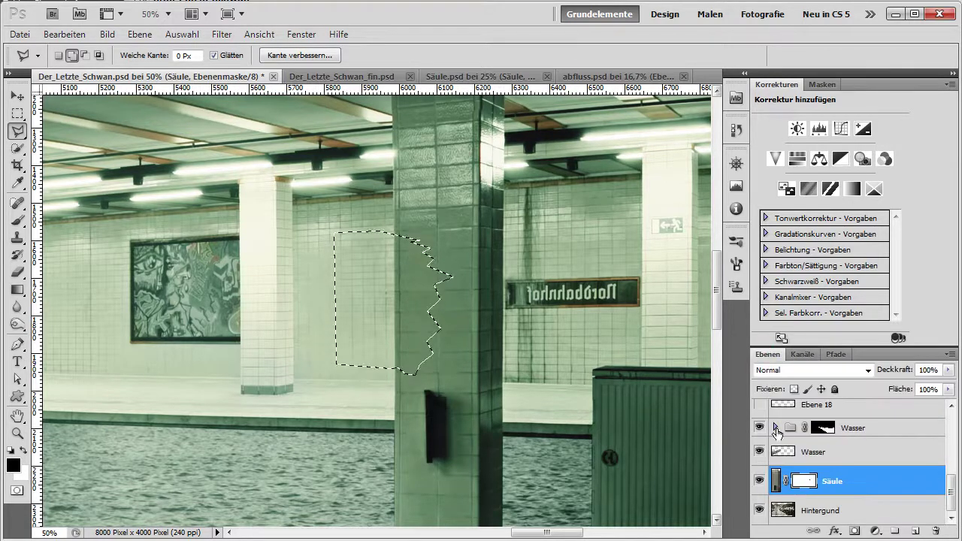
pyautogui.click(784, 512)
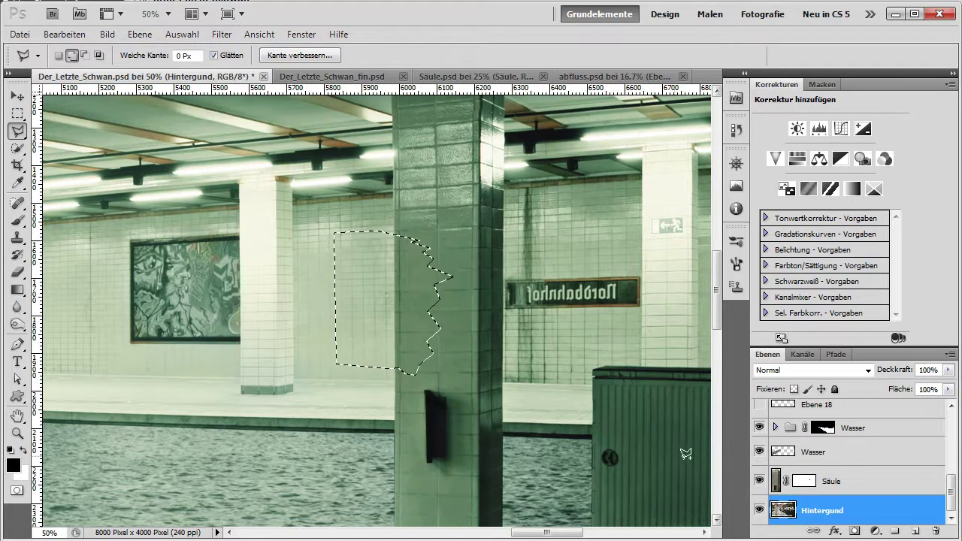
# Step: Select the regular Clone Stamp tool and zoom in on the jagged outlined area
pyautogui.press('s')
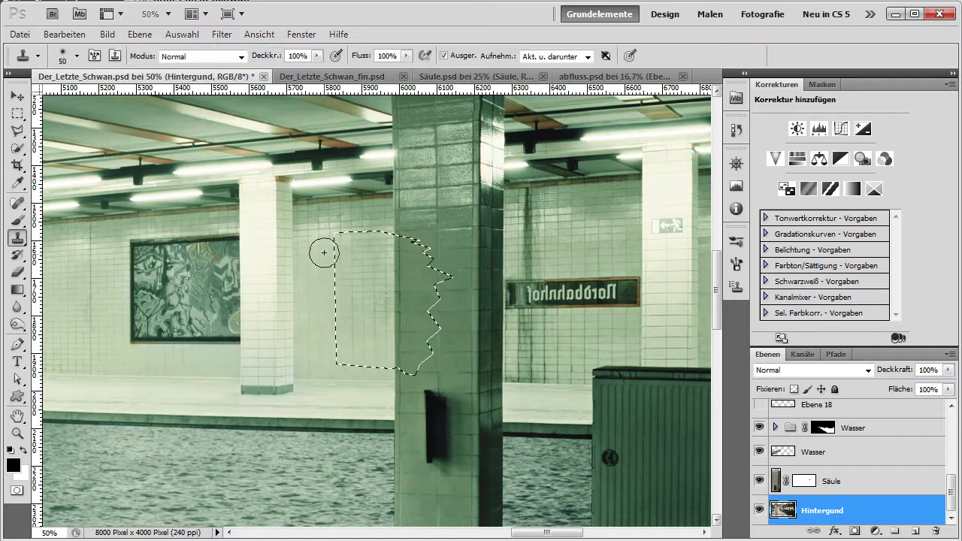
pyautogui.rightClick(20, 244)
pyautogui.click(20, 244)
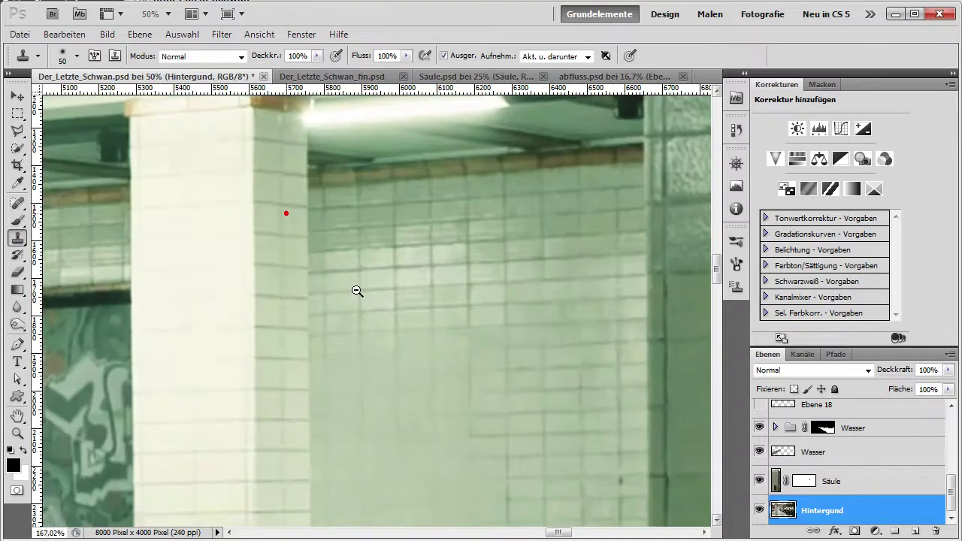
pyautogui.moveTo(286, 215); pyautogui.dragTo(339, 268)
pyautogui.moveTo(441, 365); pyautogui.dragTo(386, 258)
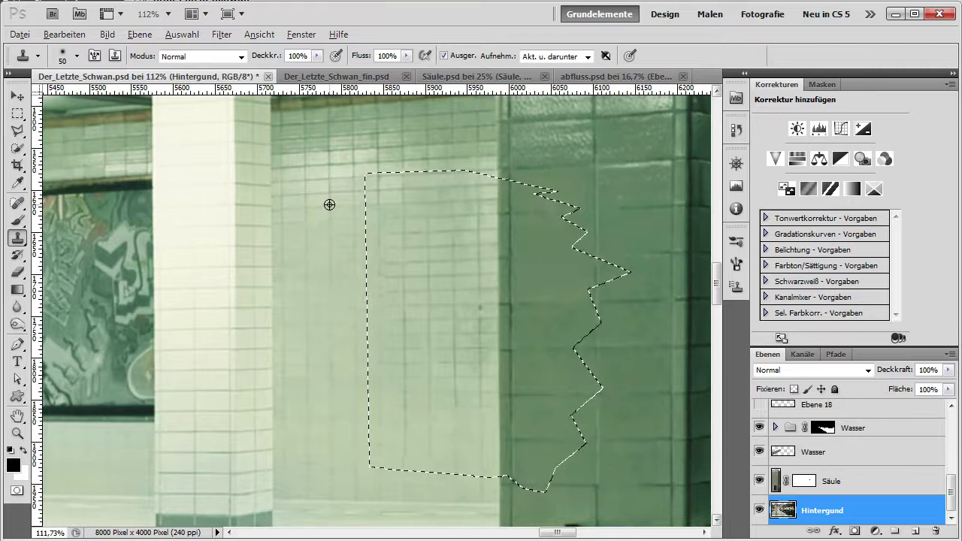
# Step: Clone clean wall tiles over the pillar inside the jagged outline
pyautogui.keyDown('alt'); pyautogui.click(457, 208); pyautogui.keyUp('alt')
pyautogui.moveTo(498, 193)
pyautogui.mouseDown()
pyautogui.moveTo(533, 200)
pyautogui.moveTo(542, 215)
pyautogui.moveTo(496, 225)
pyautogui.moveTo(501, 318)
pyautogui.moveTo(546, 220)
pyautogui.moveTo(566, 290)
pyautogui.moveTo(563, 370)
pyautogui.moveTo(554, 312)
pyautogui.moveTo(534, 333)
pyautogui.moveTo(494, 436)
pyautogui.moveTo(595, 390)
pyautogui.moveTo(533, 399)
pyautogui.moveTo(539, 458)
pyautogui.moveTo(496, 458)
pyautogui.moveTo(573, 423)
pyautogui.moveTo(526, 204)
pyautogui.moveTo(442, 288)
pyautogui.mouseUp()
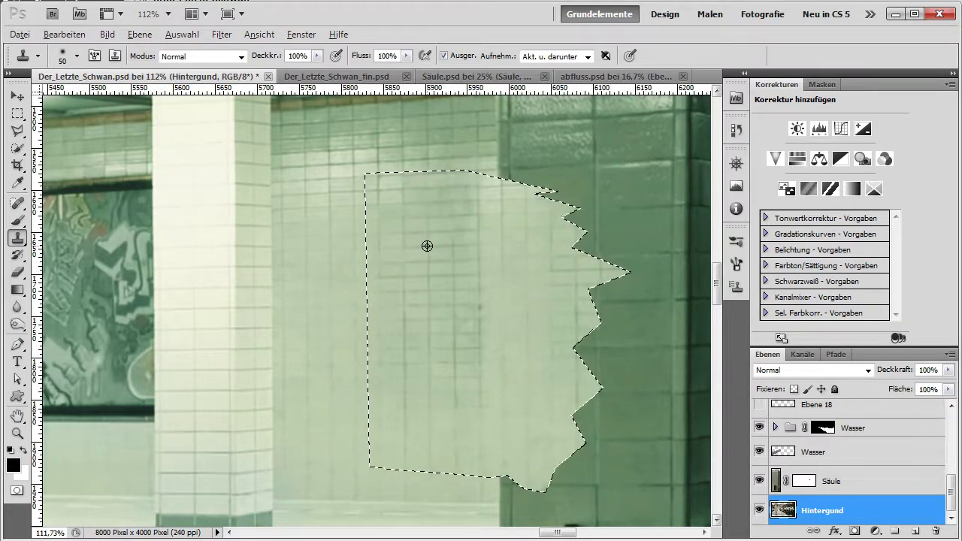
pyautogui.keyDown('alt'); pyautogui.click(428, 247); pyautogui.keyUp('alt')
pyautogui.moveTo(494, 248); pyautogui.dragTo(504, 244)
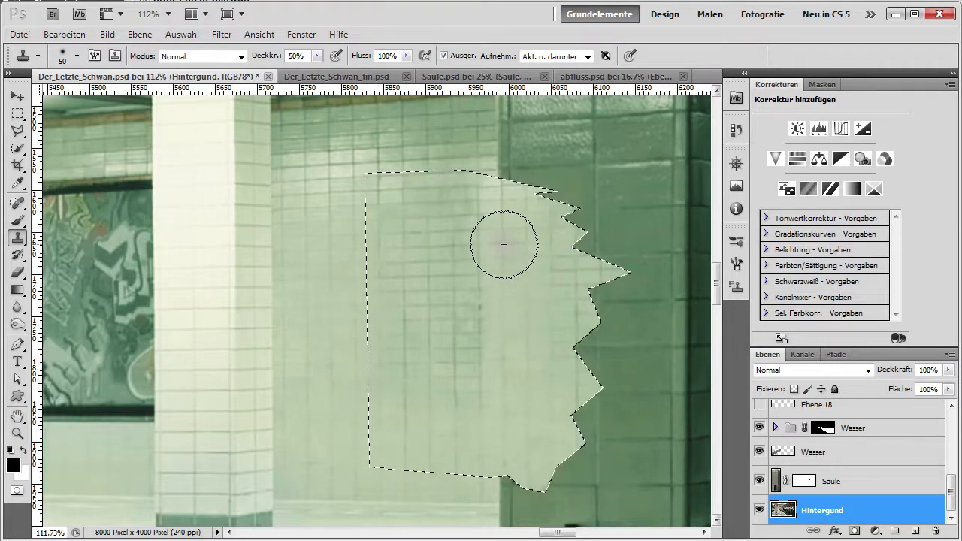
pyautogui.keyDown('alt'); pyautogui.click(428, 247); pyautogui.keyUp('alt')
pyautogui.moveTo(488, 243)
pyautogui.mouseDown()
pyautogui.moveTo(500, 244)
pyautogui.moveTo(499, 209)
pyautogui.moveTo(526, 261)
pyautogui.moveTo(494, 365)
pyautogui.moveTo(508, 348)
pyautogui.moveTo(490, 316)
pyautogui.moveTo(501, 365)
pyautogui.moveTo(543, 300)
pyautogui.moveTo(471, 224)
pyautogui.moveTo(521, 297)
pyautogui.moveTo(495, 402)
pyautogui.moveTo(534, 380)
pyautogui.moveTo(479, 294)
pyautogui.moveTo(506, 375)
pyautogui.moveTo(576, 386)
pyautogui.moveTo(580, 343)
pyautogui.mouseUp()
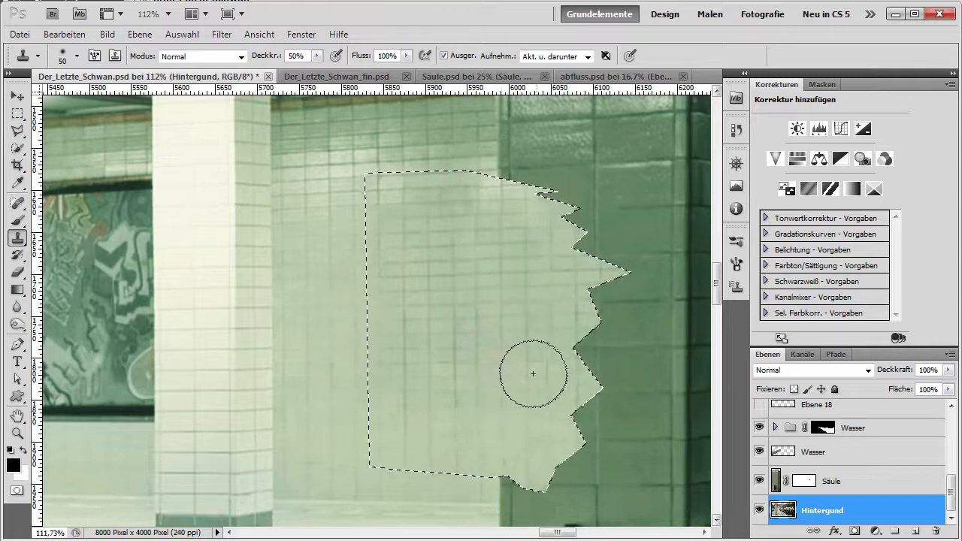
# Step: Zoom out to review the repair, deselect, and select the Säule layer
pyautogui.moveTo(602, 404); pyautogui.dragTo(494, 311)
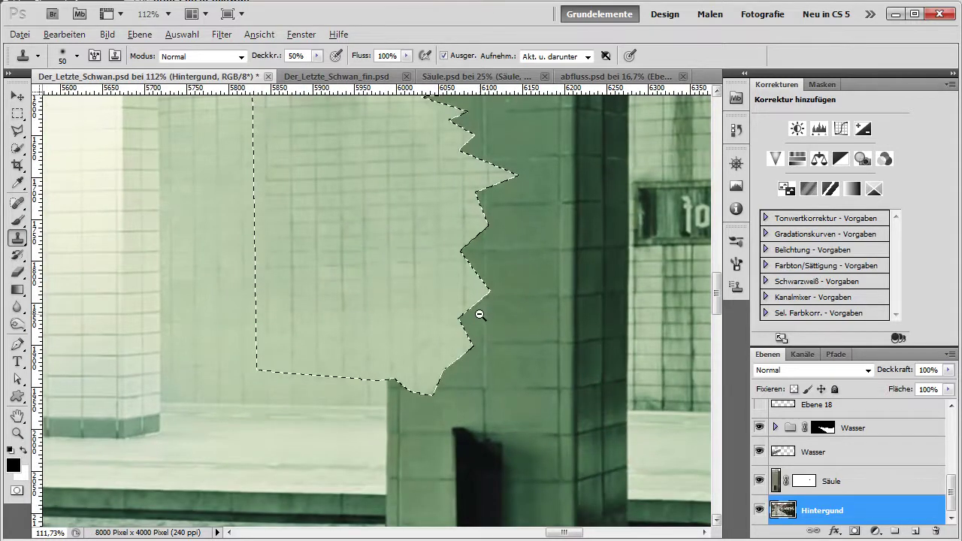
pyautogui.click(480, 315)
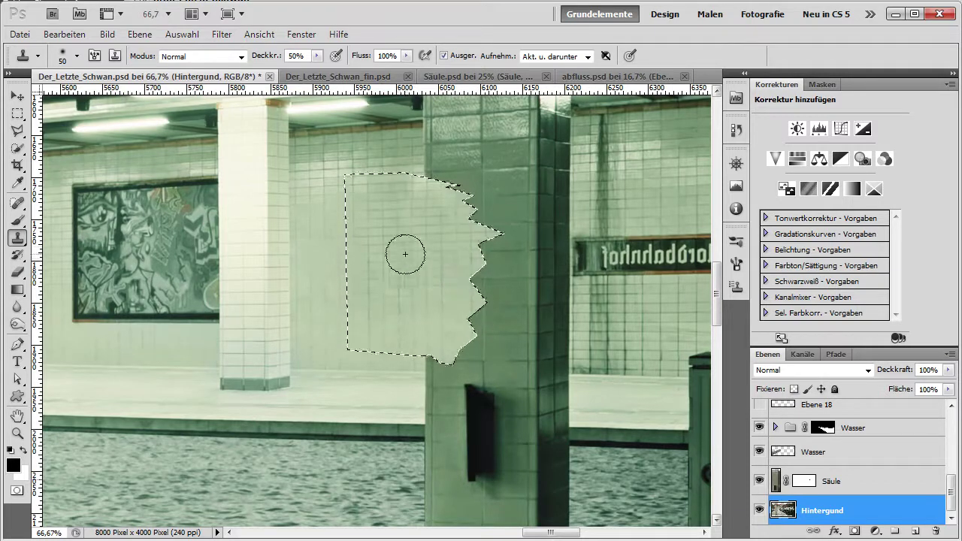
pyautogui.hotkey('ctrl', 'd')
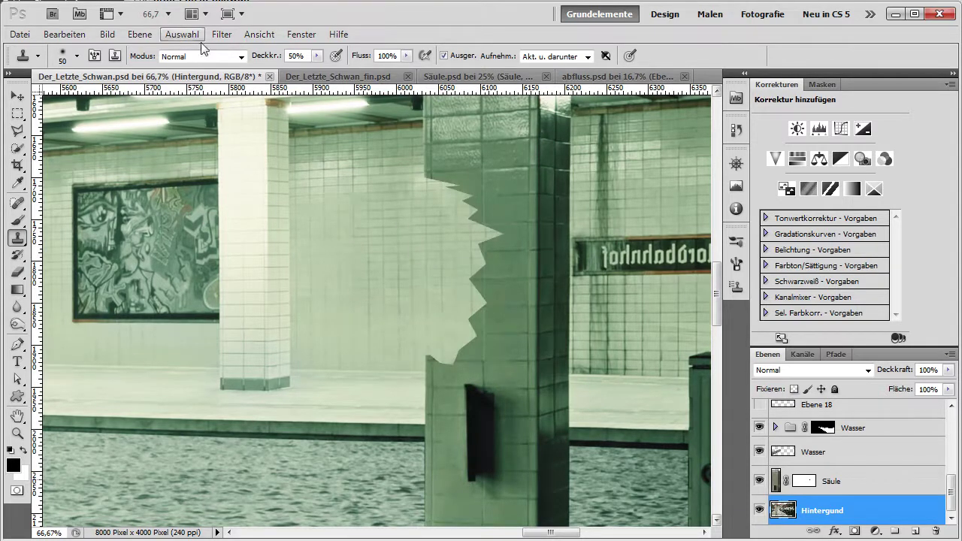
pyautogui.click(180, 35)
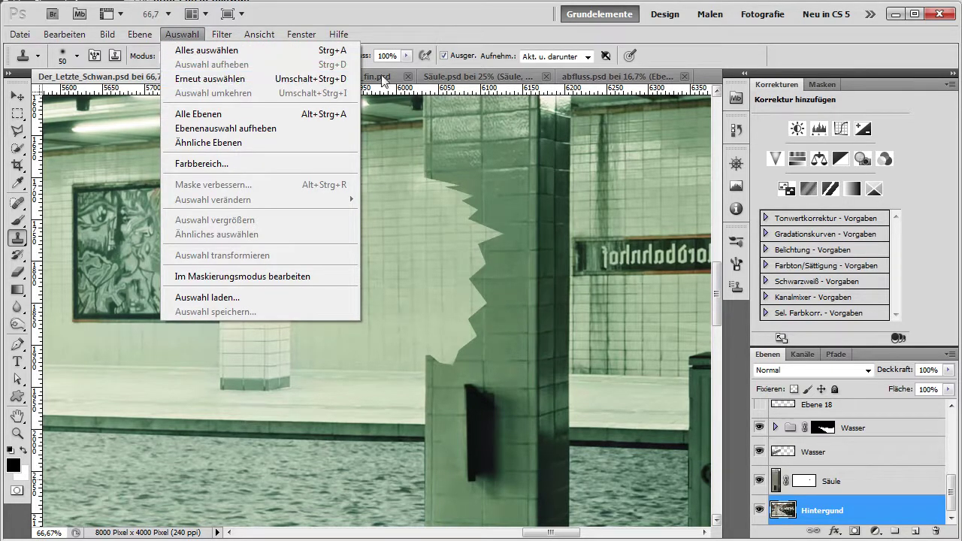
pyautogui.click(496, 35)
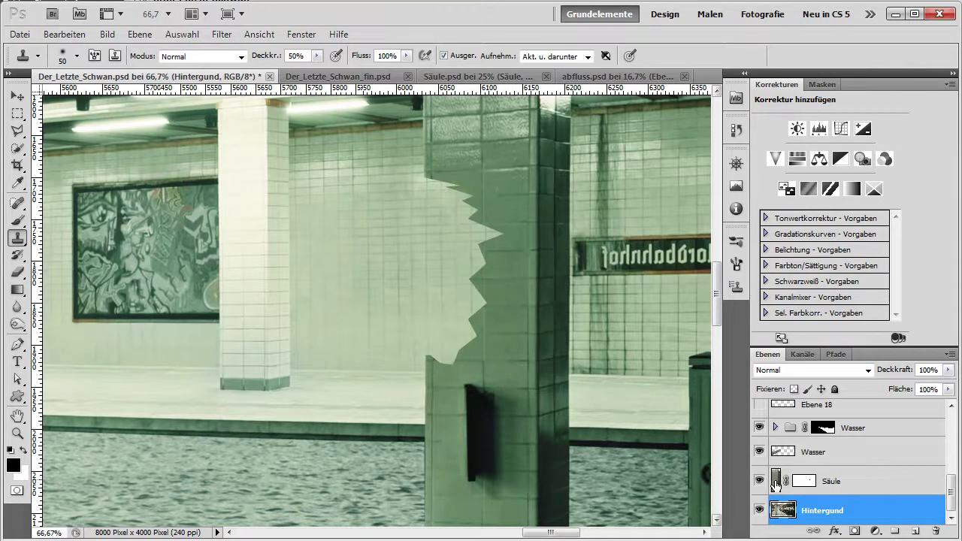
pyautogui.click(775, 481)
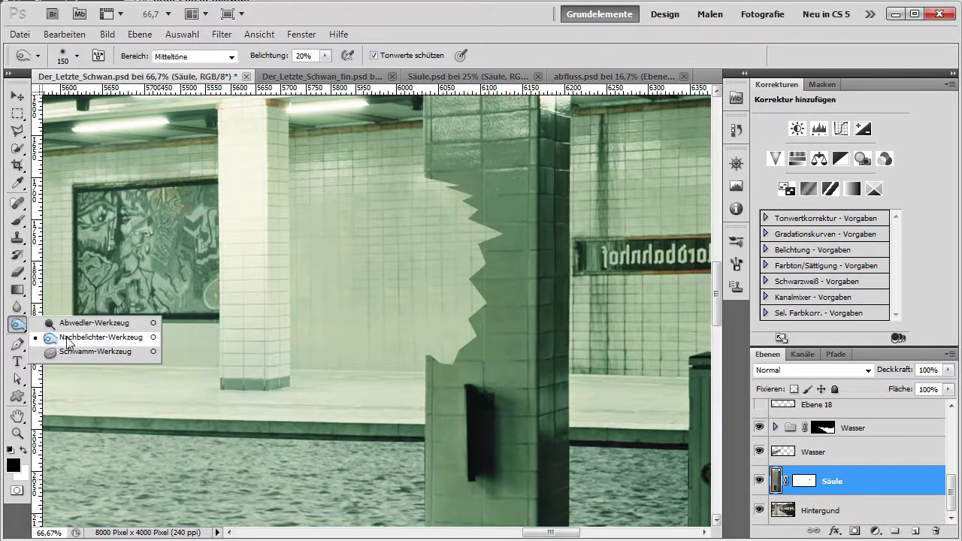
# Step: Set up the Burn tool with Mitteltöne range and a smaller brush, and darken the jagged edge
pyautogui.moveTo(18, 331); pyautogui.dragTo(60, 335)
pyautogui.press('[')
pyautogui.press('[')
pyautogui.press('[')
pyautogui.press('[')
pyautogui.press('[')
pyautogui.press('[')
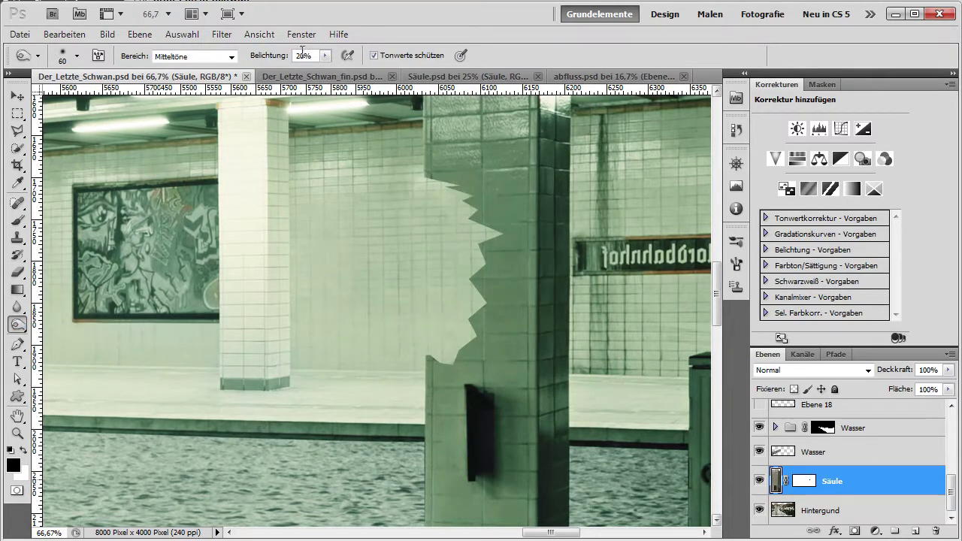
pyautogui.click(188, 57)
pyautogui.click(188, 89)
pyautogui.moveTo(435, 181)
pyautogui.mouseDown()
pyautogui.moveTo(468, 198)
pyautogui.moveTo(490, 232)
pyautogui.mouseUp()
# Step: Burn the upper, middle and lower notches of the break with a smaller brush, redoing one stroke
pyautogui.press('[')
pyautogui.press('[')
pyautogui.press('[')
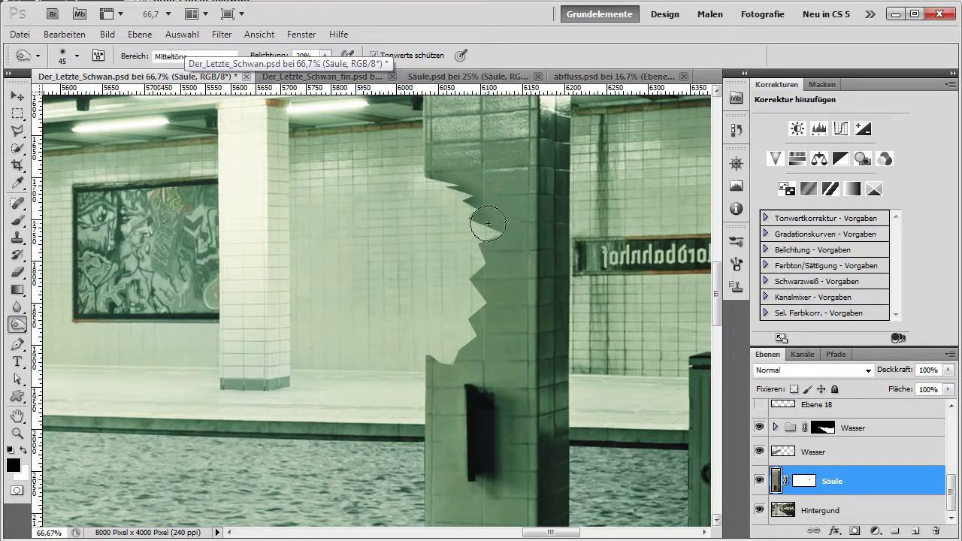
pyautogui.click(472, 216)
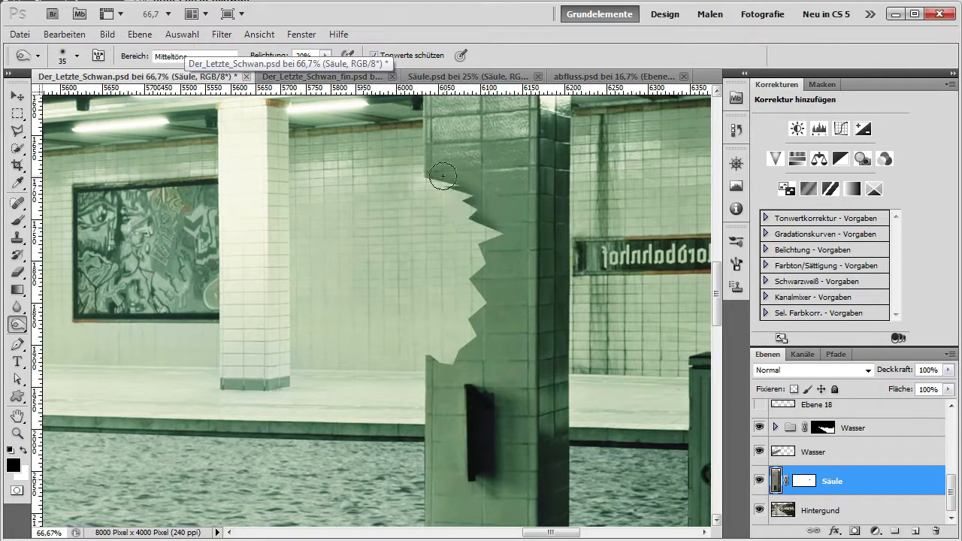
pyautogui.moveTo(436, 178); pyautogui.dragTo(447, 189)
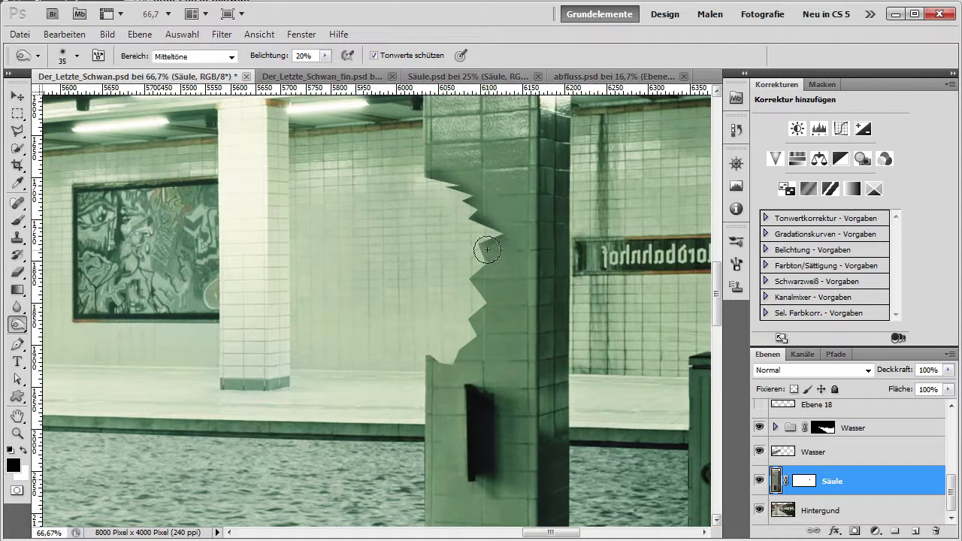
pyautogui.moveTo(502, 233); pyautogui.dragTo(472, 278)
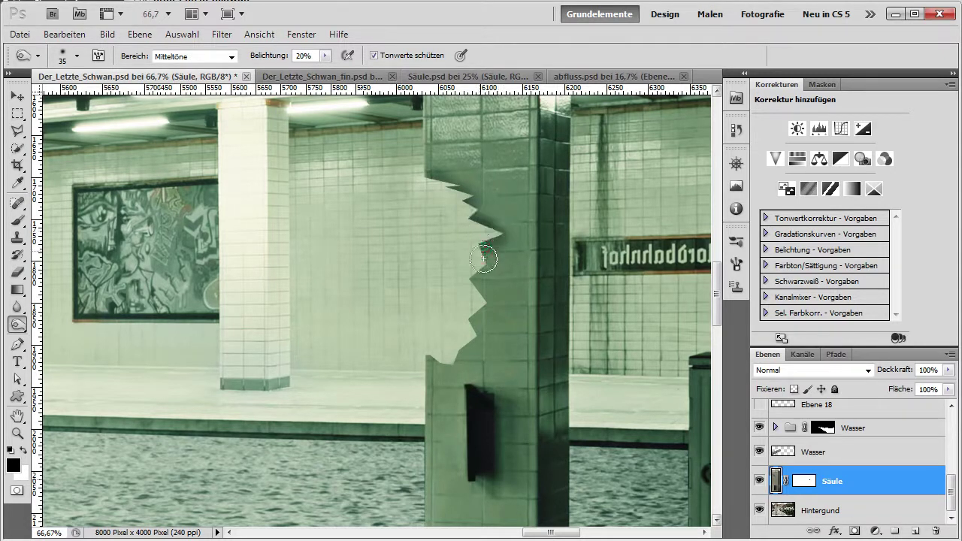
pyautogui.moveTo(478, 291)
pyautogui.mouseDown()
pyautogui.moveTo(486, 302)
pyautogui.moveTo(463, 314)
pyautogui.moveTo(473, 316)
pyautogui.moveTo(464, 345)
pyautogui.moveTo(475, 324)
pyautogui.moveTo(470, 339)
pyautogui.moveTo(442, 365)
pyautogui.moveTo(479, 335)
pyautogui.mouseUp()
pyautogui.hotkey('ctrl', 'z')
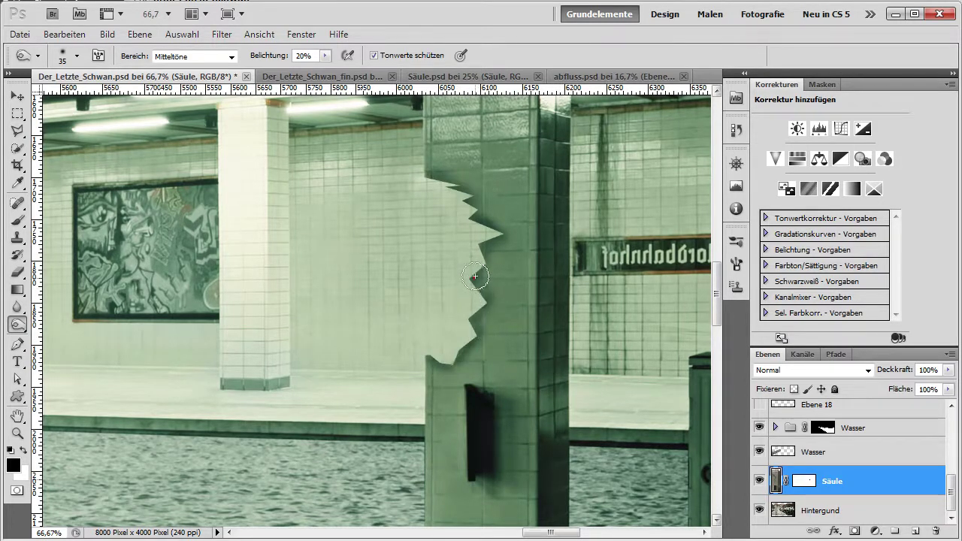
pyautogui.moveTo(479, 293)
pyautogui.mouseDown()
pyautogui.moveTo(469, 208)
pyautogui.moveTo(482, 209)
pyautogui.moveTo(430, 179)
pyautogui.moveTo(486, 241)
pyautogui.moveTo(478, 291)
pyautogui.moveTo(442, 355)
pyautogui.moveTo(457, 355)
pyautogui.moveTo(441, 365)
pyautogui.mouseUp()
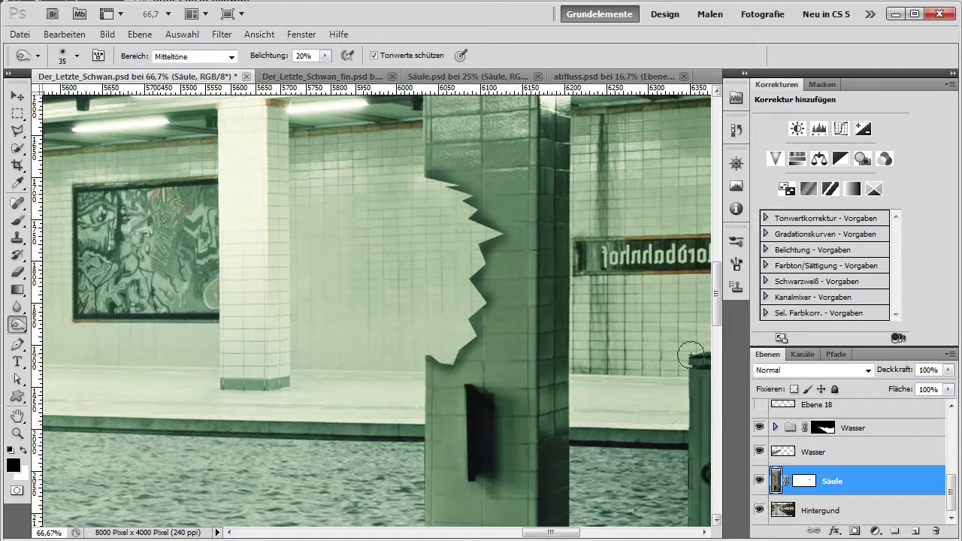
pyautogui.click(803, 484)
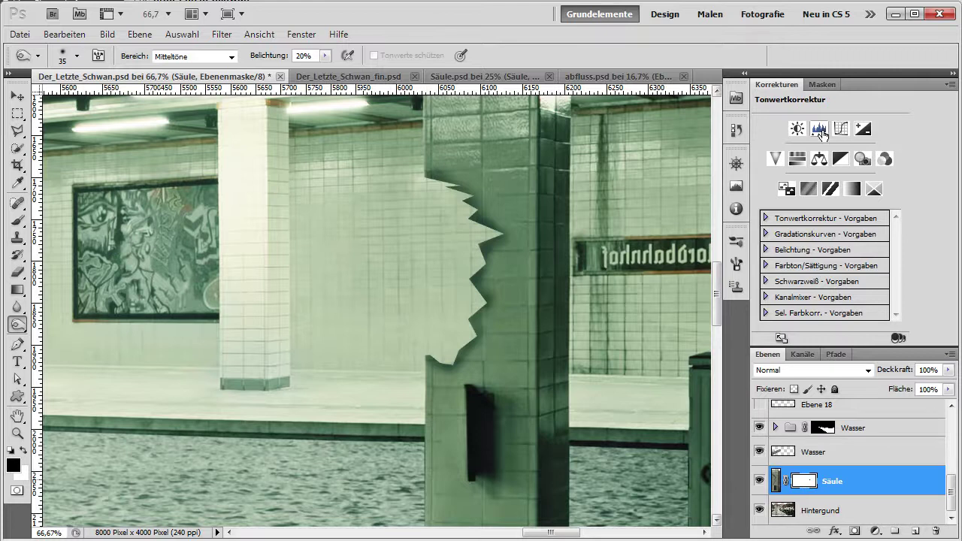
# Step: Set the Säule mask's Weiche Kante to 2 Px in the Masken panel
pyautogui.click(820, 85)
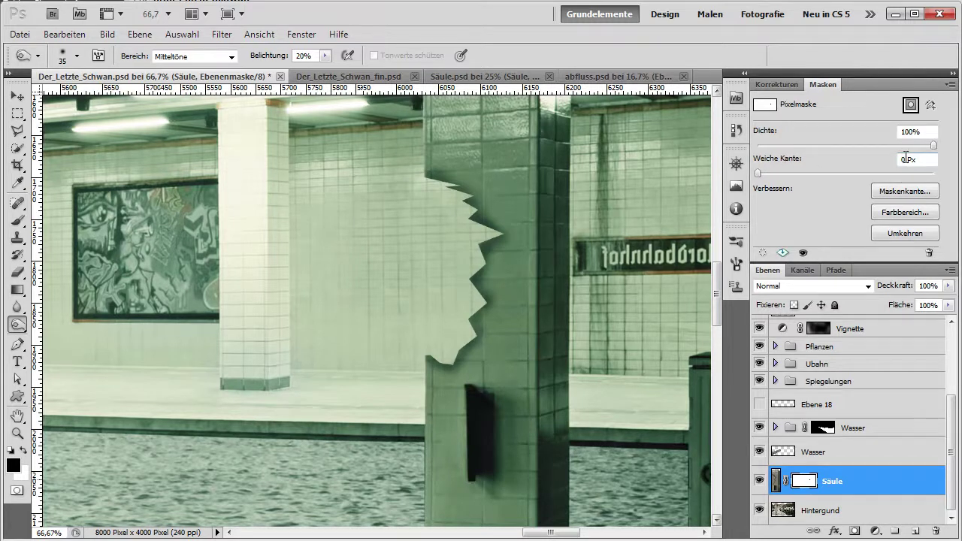
pyautogui.write('5')
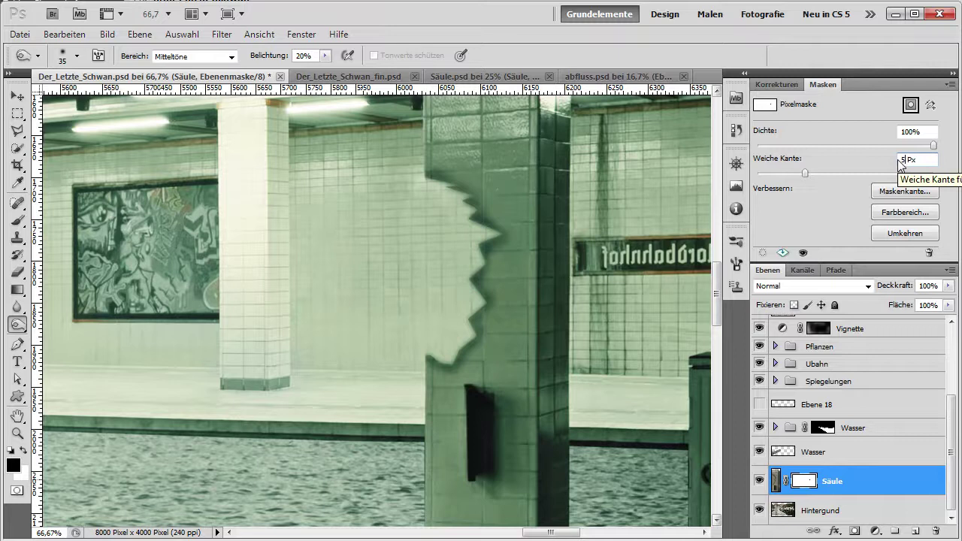
pyautogui.press('BackSpace')
pyautogui.write('2')
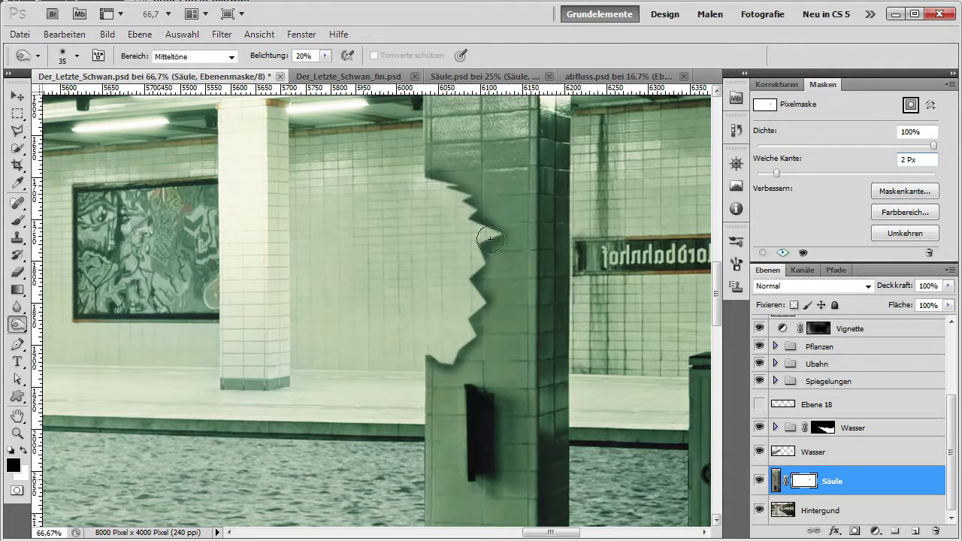
pyautogui.moveTo(472, 391); pyautogui.dragTo(482, 341)
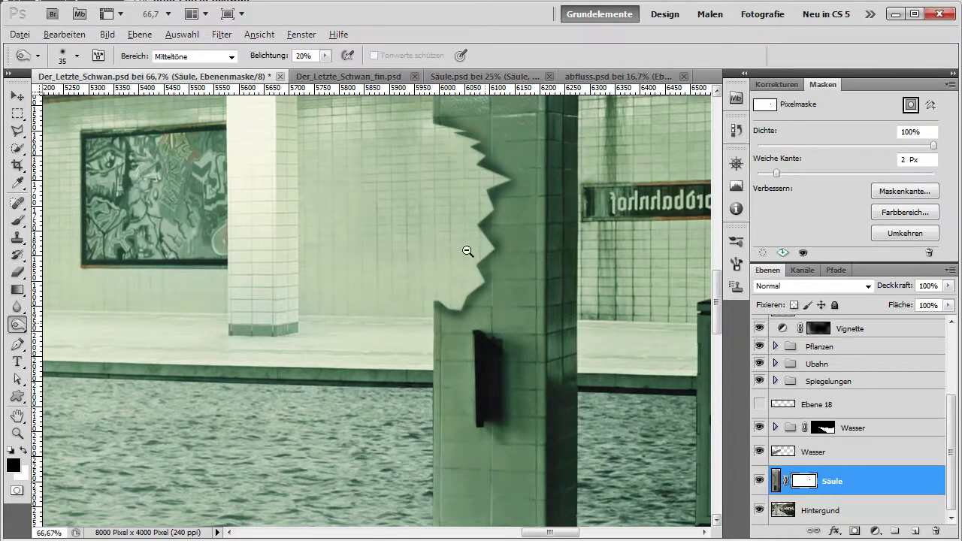
# Step: Zoom to 50% and mark a rectangular selection over the pillar's broken side
pyautogui.scroll(-2, 468, 251)
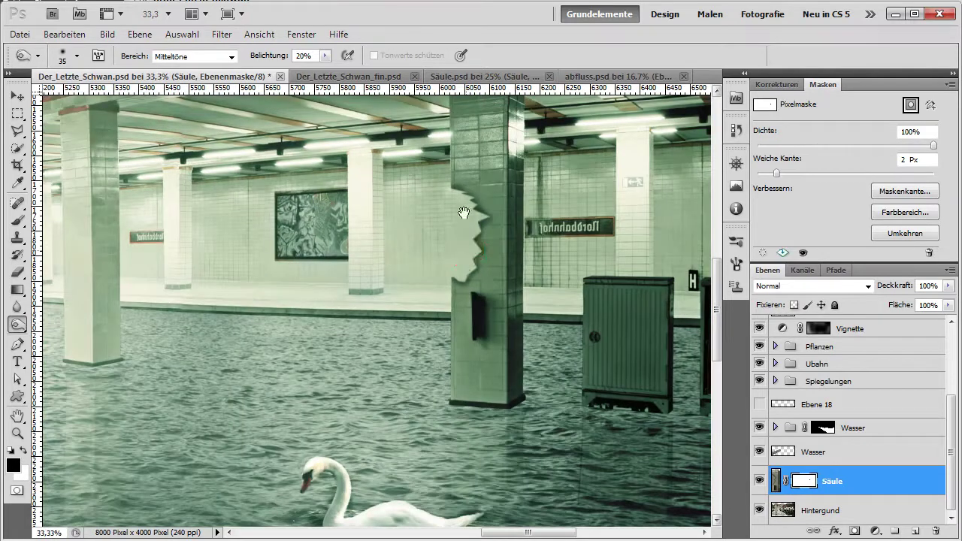
pyautogui.click(480, 280)
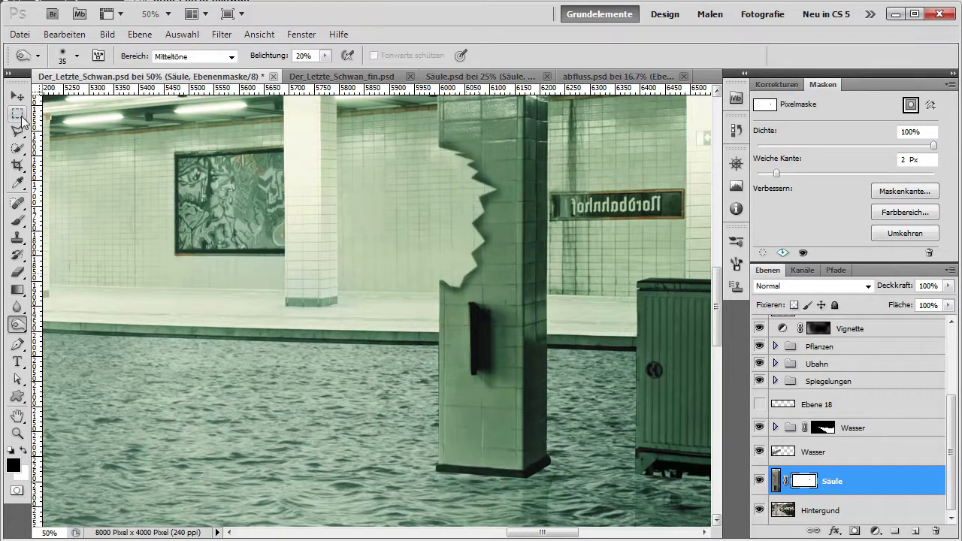
pyautogui.click(18, 115)
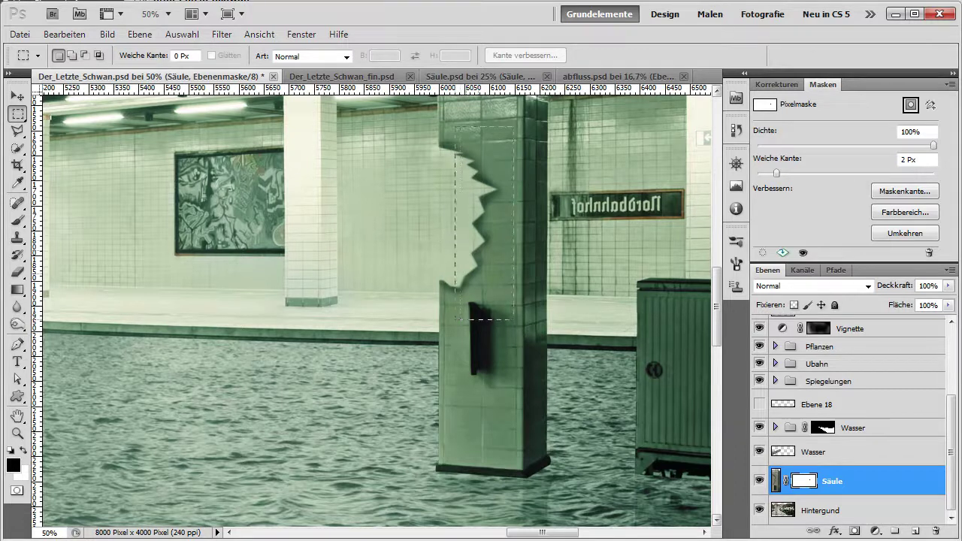
pyautogui.moveTo(514, 320); pyautogui.dragTo(514, 319)
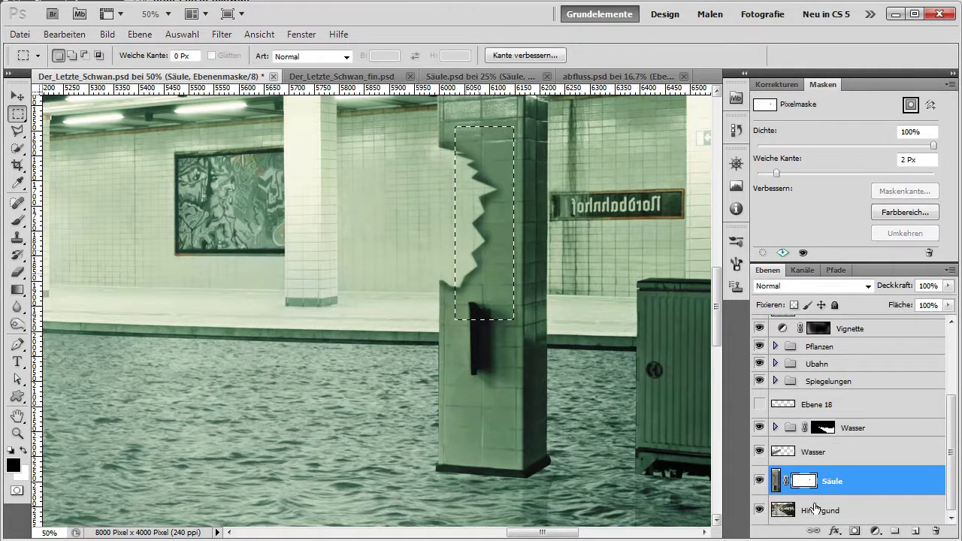
# Step: Create a new layer named 'Wand' and move it beneath the Säule layer
pyautogui.click(916, 531)
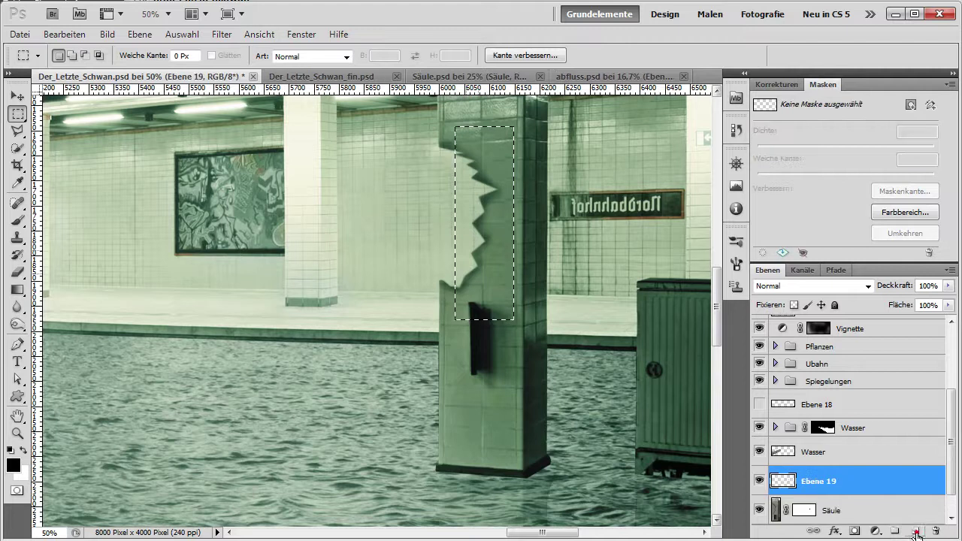
pyautogui.doubleClick(819, 481)
pyautogui.write('Wand')
pyautogui.press('Return')
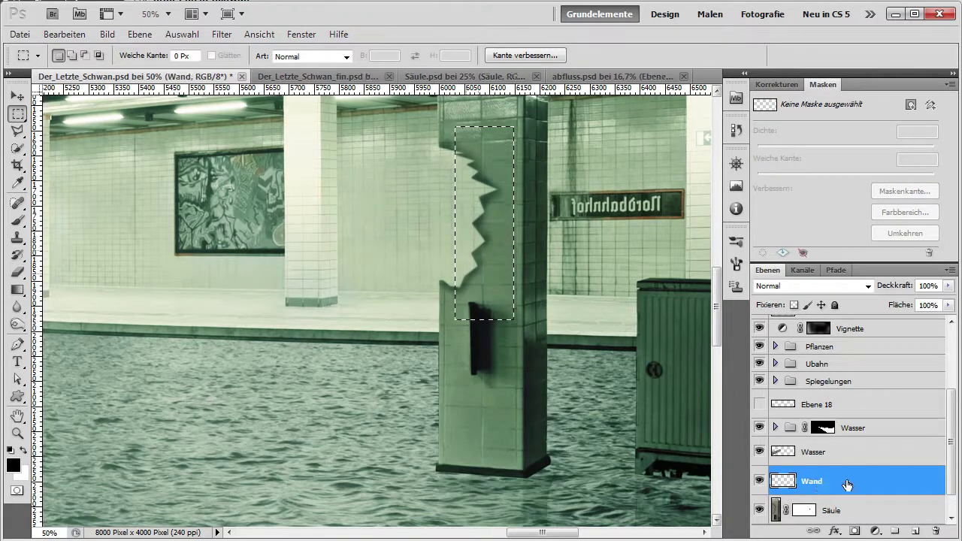
pyautogui.moveTo(847, 485); pyautogui.dragTo(851, 492)
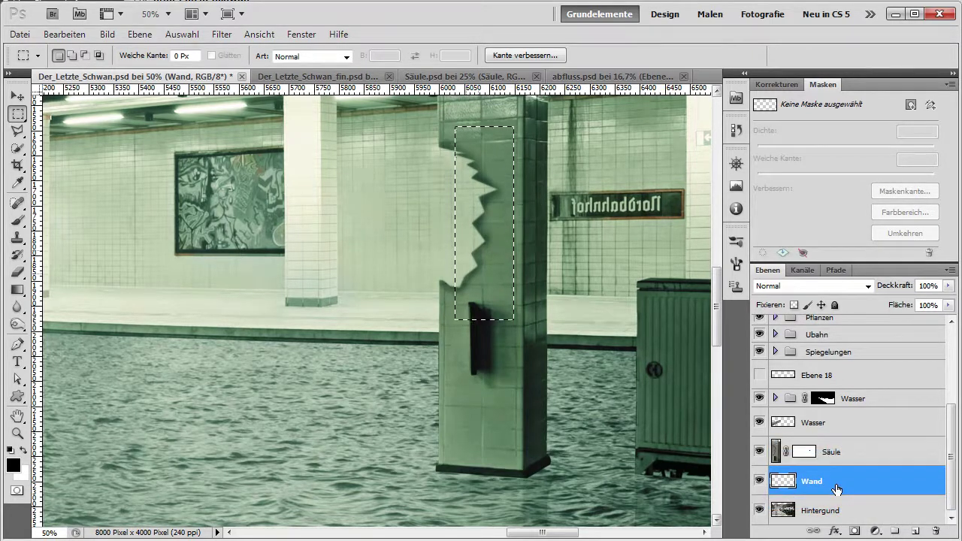
# Step: Fill the selection on Wand with 50 % Grau via Fläche füllen, then deselect
pyautogui.click(62, 37)
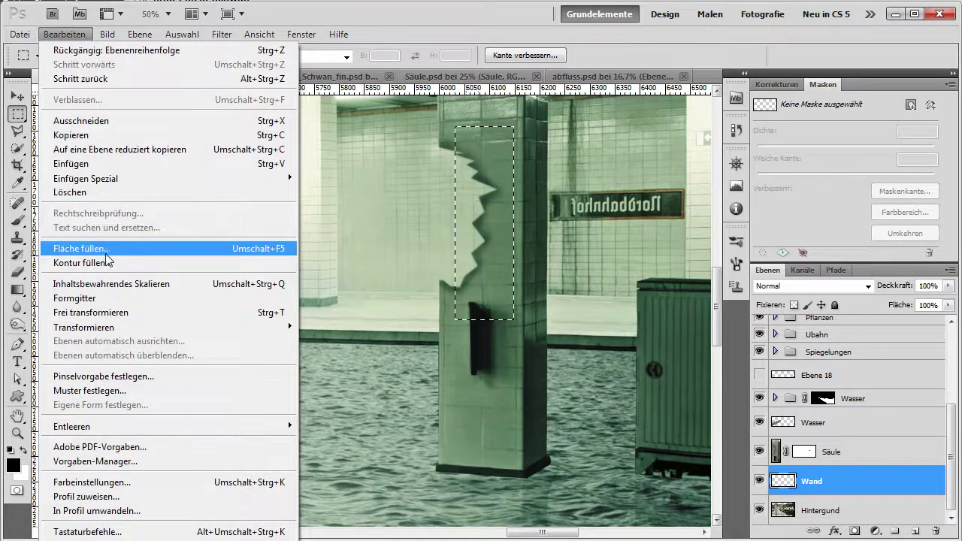
pyautogui.click(81, 248)
pyautogui.moveTo(530, 159); pyautogui.dragTo(693, 168)
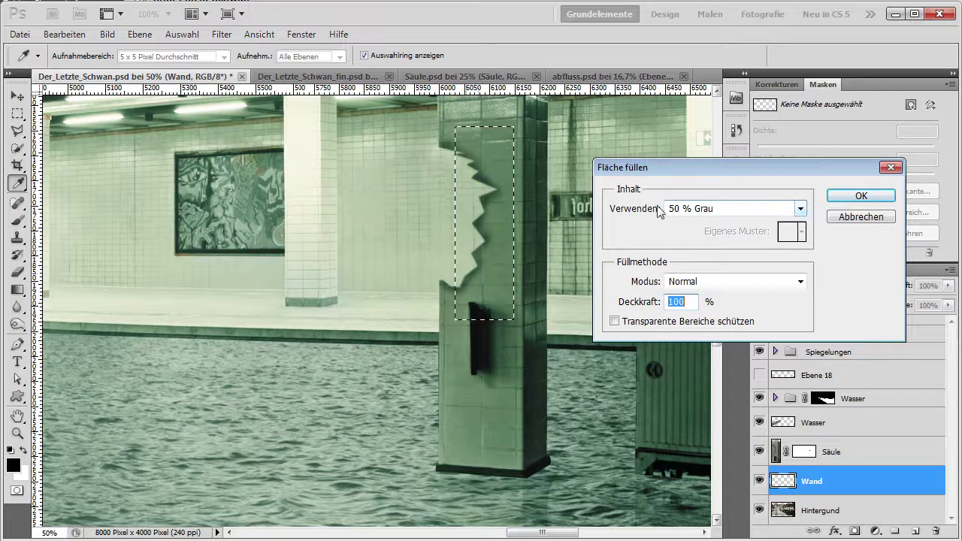
pyautogui.click(860, 195)
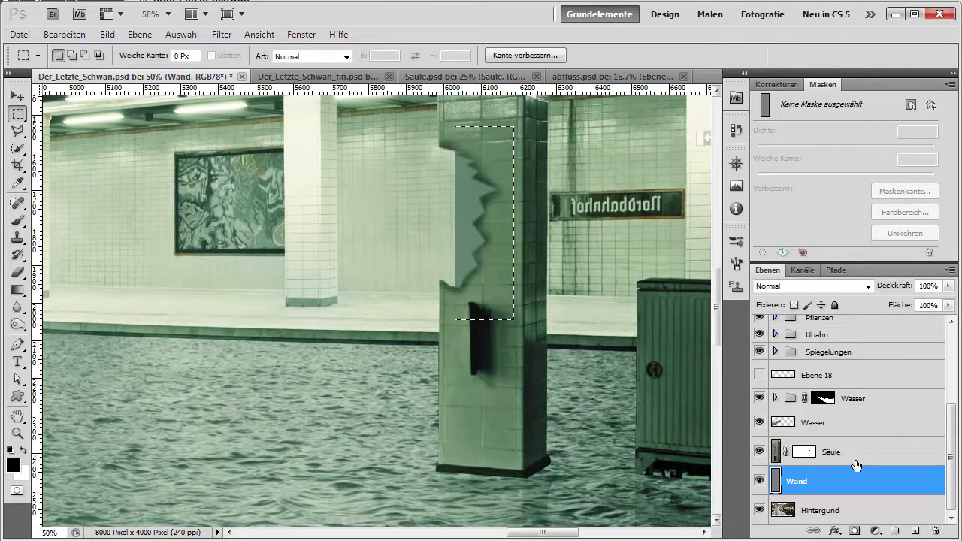
pyautogui.press('Delete')
pyautogui.hotkey('ctrl', 'd')
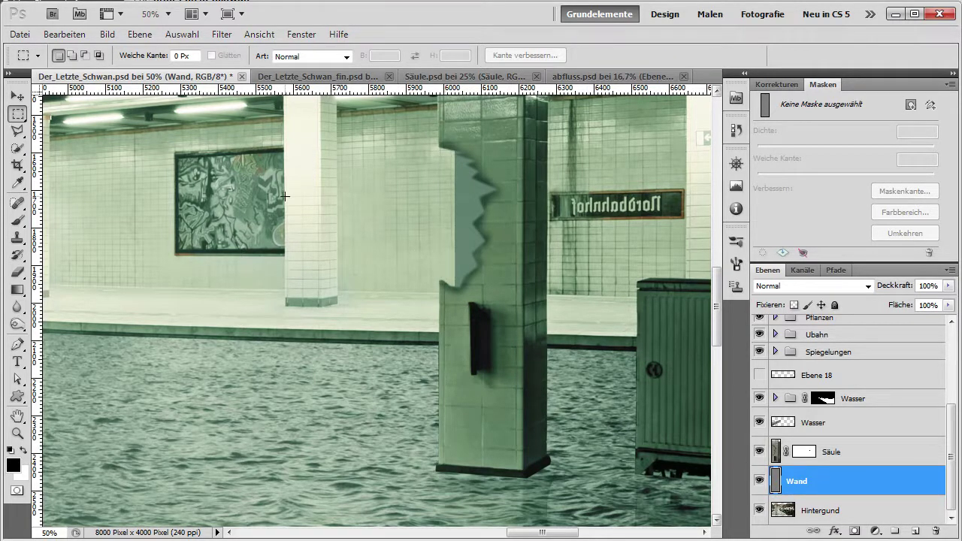
# Step: Cut a jagged polygon out of the grey fill at the pillar's break and deselect
pyautogui.click(17, 130)
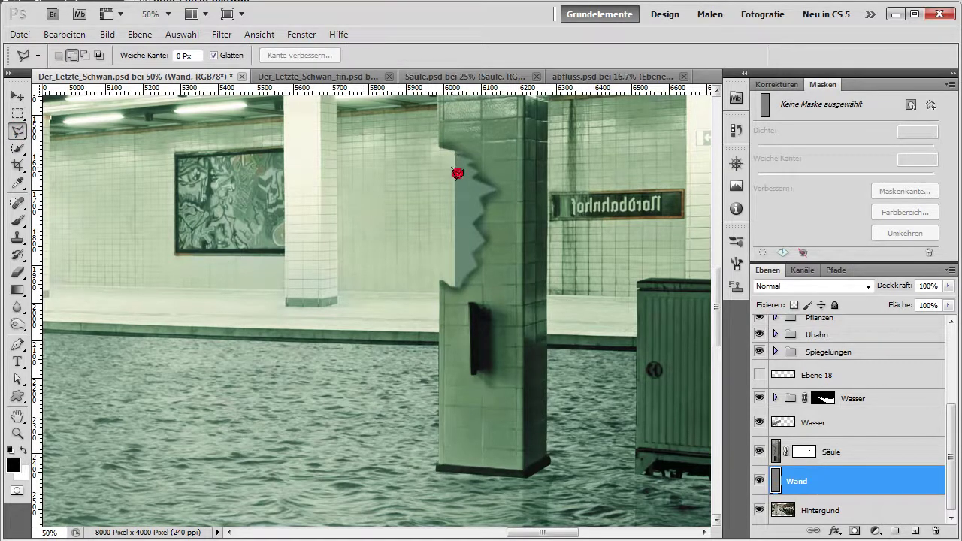
pyautogui.click(450, 218)
pyautogui.click(454, 244)
pyautogui.click(427, 278)
pyautogui.click(430, 148)
pyautogui.click(453, 159)
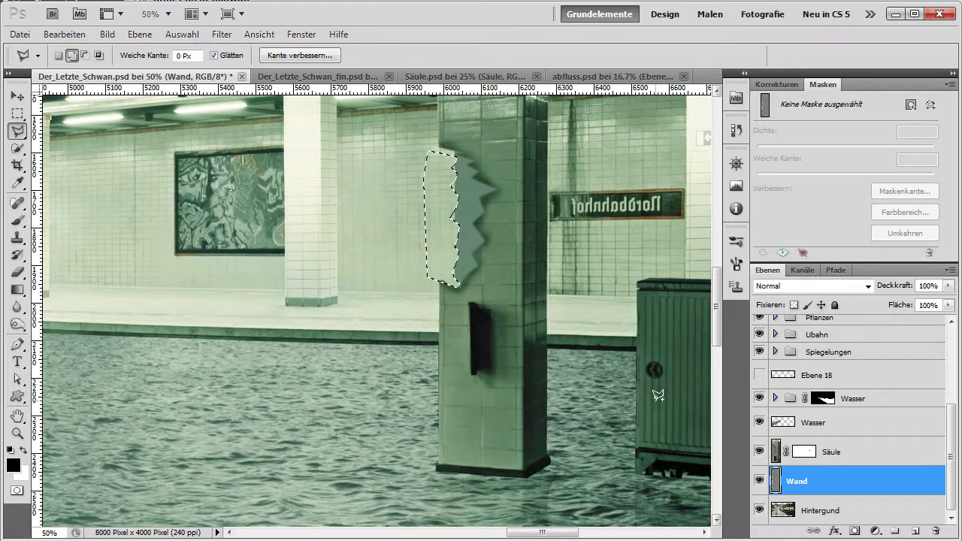
pyautogui.hotkey('ctrl', 'd')
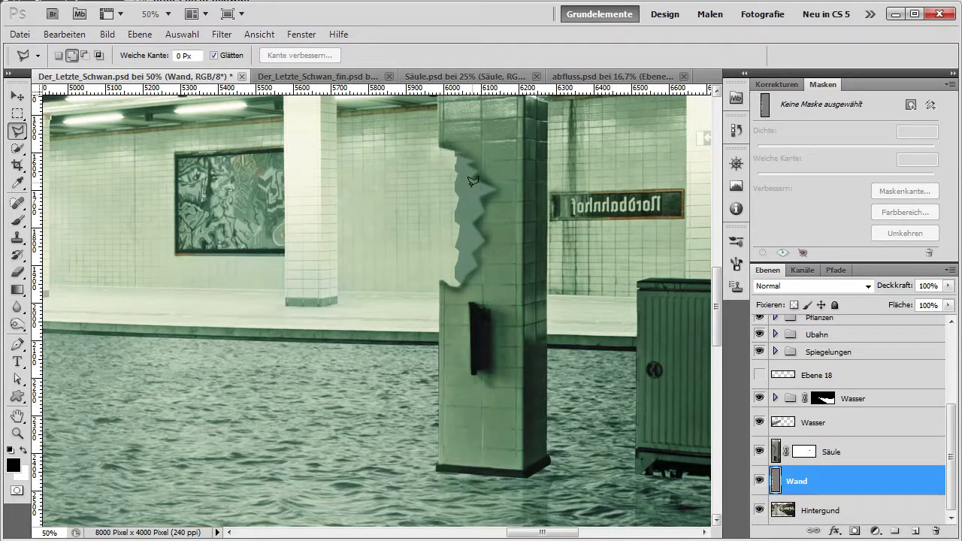
# Step: Dodge the grey break area with a 70 px brush (Mitteltöne, 20%), undoing the last stroke
pyautogui.click(17, 324)
pyautogui.click(78, 339)
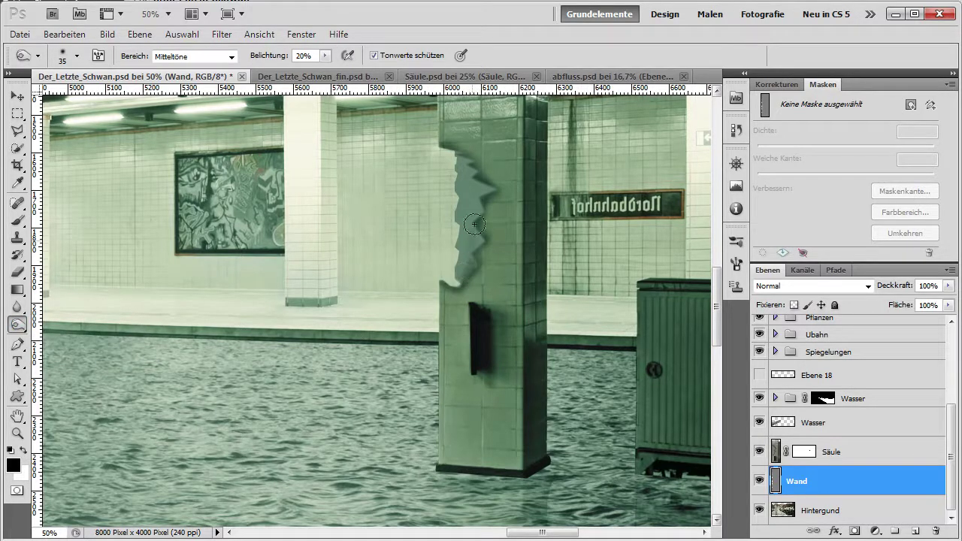
pyautogui.moveTo(482, 175); pyautogui.dragTo(478, 197)
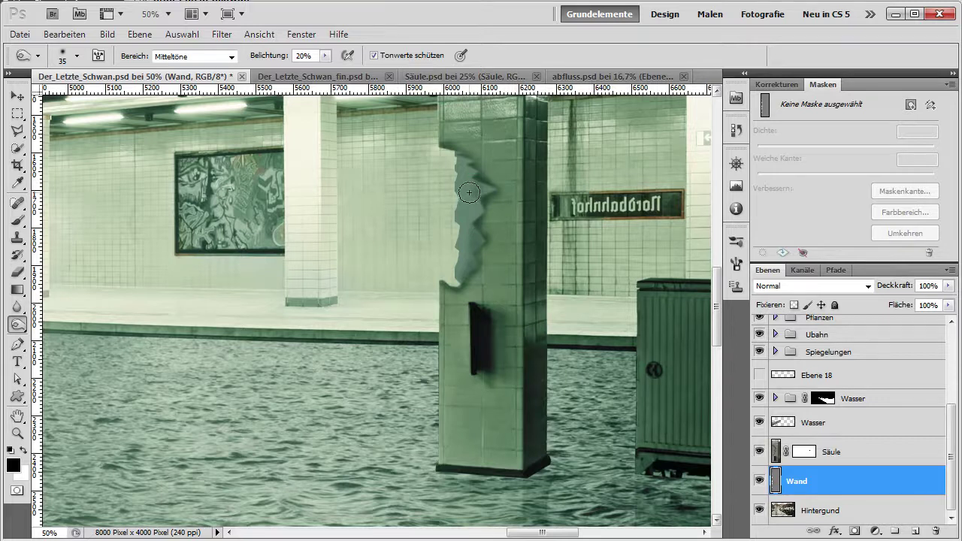
pyautogui.press(']')
pyautogui.press(']')
pyautogui.press(']')
pyautogui.moveTo(476, 207)
pyautogui.mouseDown()
pyautogui.moveTo(471, 239)
pyautogui.moveTo(480, 245)
pyautogui.moveTo(486, 188)
pyautogui.mouseUp()
pyautogui.moveTo(457, 155)
pyautogui.mouseDown()
pyautogui.moveTo(486, 176)
pyautogui.moveTo(486, 204)
pyautogui.moveTo(489, 196)
pyautogui.moveTo(472, 275)
pyautogui.moveTo(462, 279)
pyautogui.mouseUp()
pyautogui.moveTo(480, 240)
pyautogui.mouseDown()
pyautogui.moveTo(492, 198)
pyautogui.moveTo(473, 162)
pyautogui.moveTo(448, 200)
pyautogui.moveTo(456, 223)
pyautogui.moveTo(458, 214)
pyautogui.moveTo(446, 233)
pyautogui.moveTo(454, 273)
pyautogui.mouseUp()
pyautogui.moveTo(509, 326); pyautogui.dragTo(491, 344)
pyautogui.moveTo(449, 283)
pyautogui.mouseDown()
pyautogui.moveTo(489, 327)
pyautogui.moveTo(526, 339)
pyautogui.mouseUp()
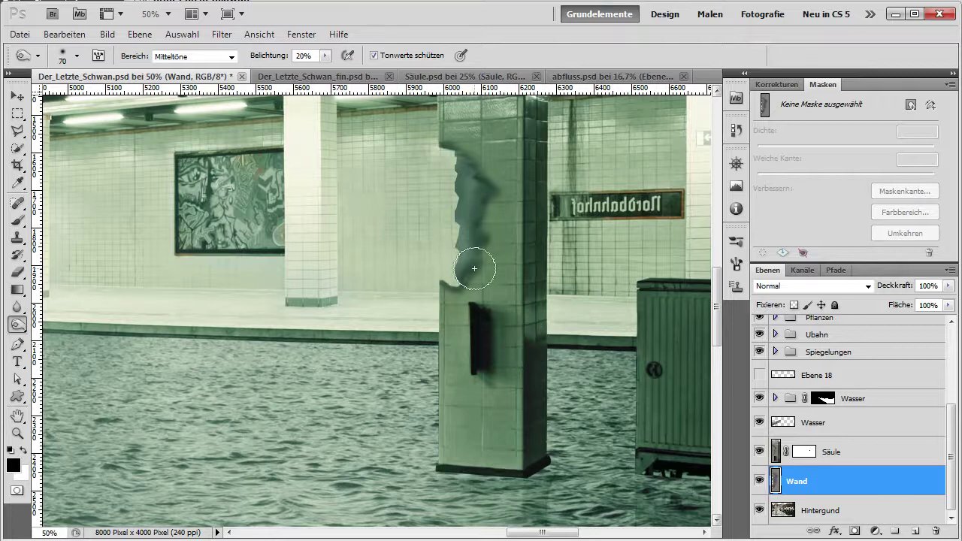
pyautogui.moveTo(505, 313)
pyautogui.mouseDown()
pyautogui.moveTo(499, 288)
pyautogui.moveTo(506, 323)
pyautogui.mouseUp()
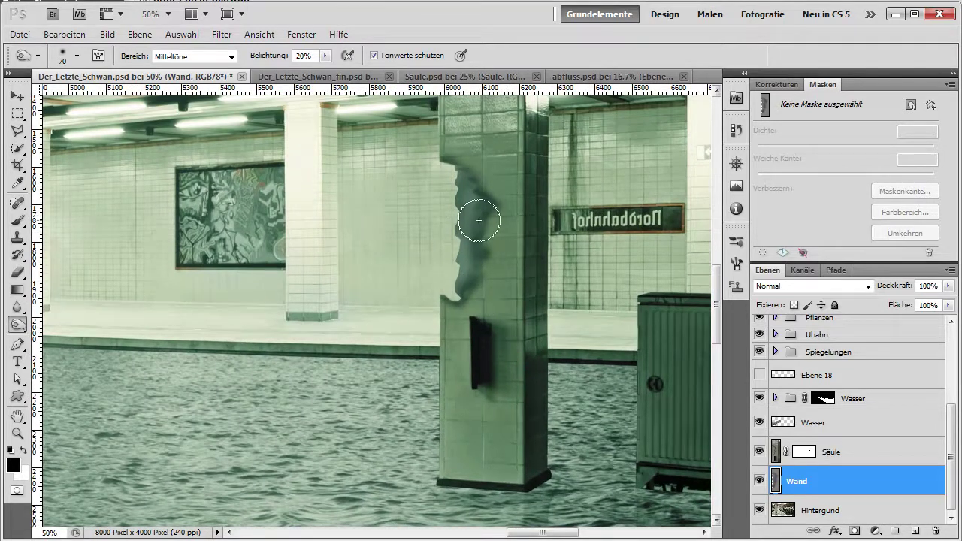
pyautogui.hotkey('ctrl', 'z')
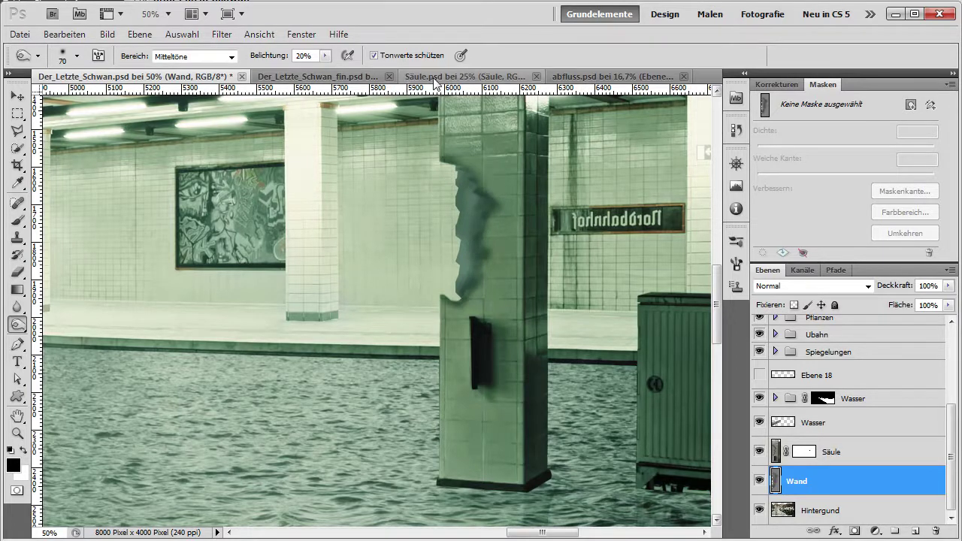
# Step: Drag the thin pole from Säule.psd into Der_Letzte_Schwan.psd and nudge it beside the pillar
pyautogui.click(434, 78)
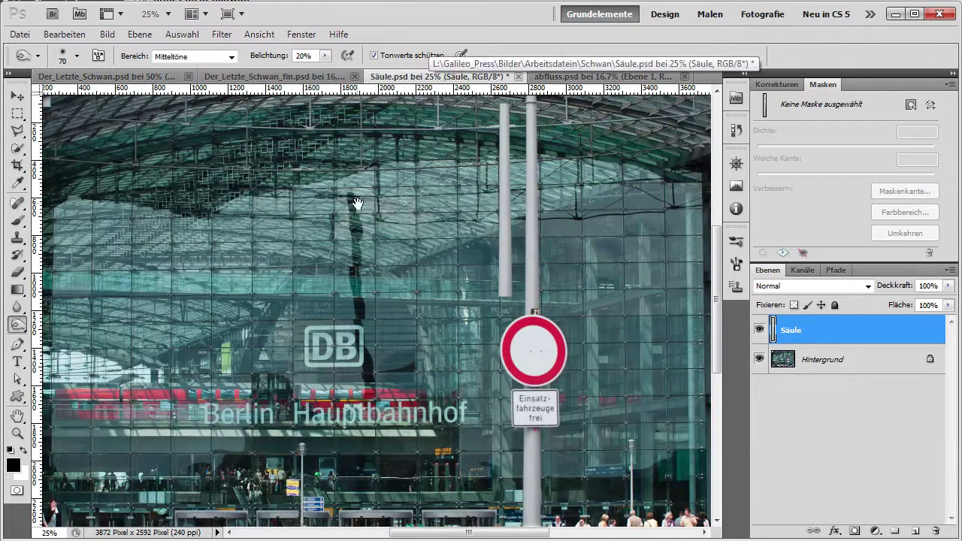
pyautogui.moveTo(368, 197); pyautogui.dragTo(371, 197)
pyautogui.moveTo(440, 206)
pyautogui.mouseDown()
pyautogui.moveTo(423, 239)
pyautogui.moveTo(387, 230)
pyautogui.mouseUp()
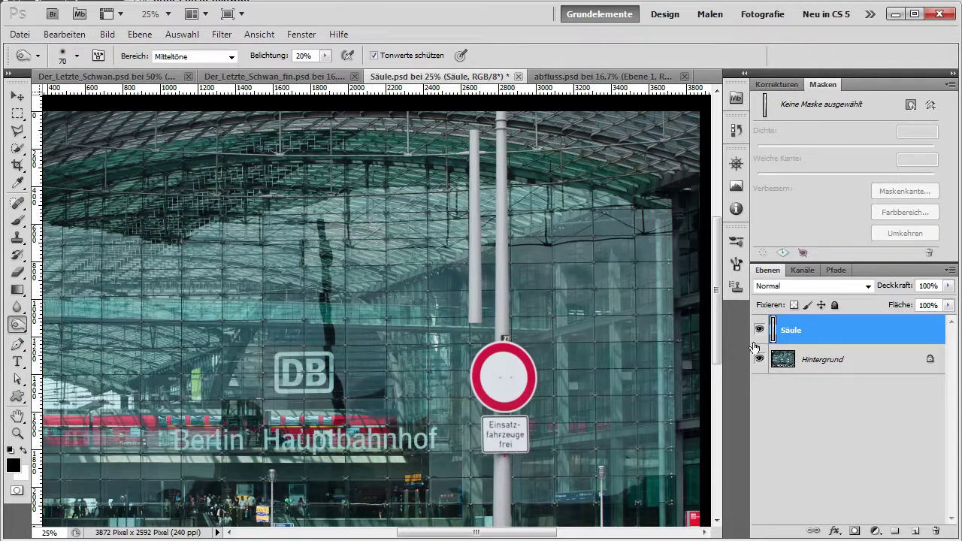
pyautogui.press('v')
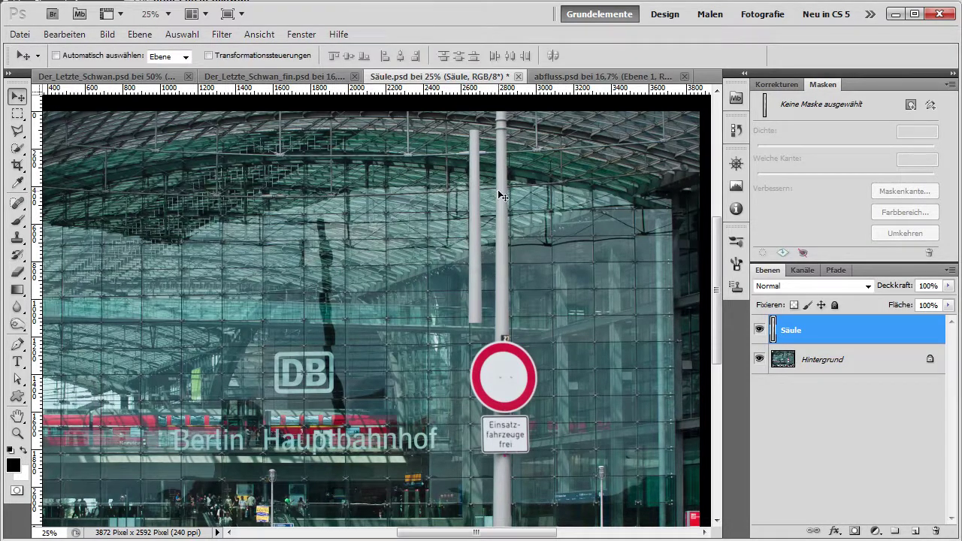
pyautogui.moveTo(482, 254)
pyautogui.mouseDown()
pyautogui.moveTo(496, 258)
pyautogui.moveTo(453, 264)
pyautogui.mouseUp()
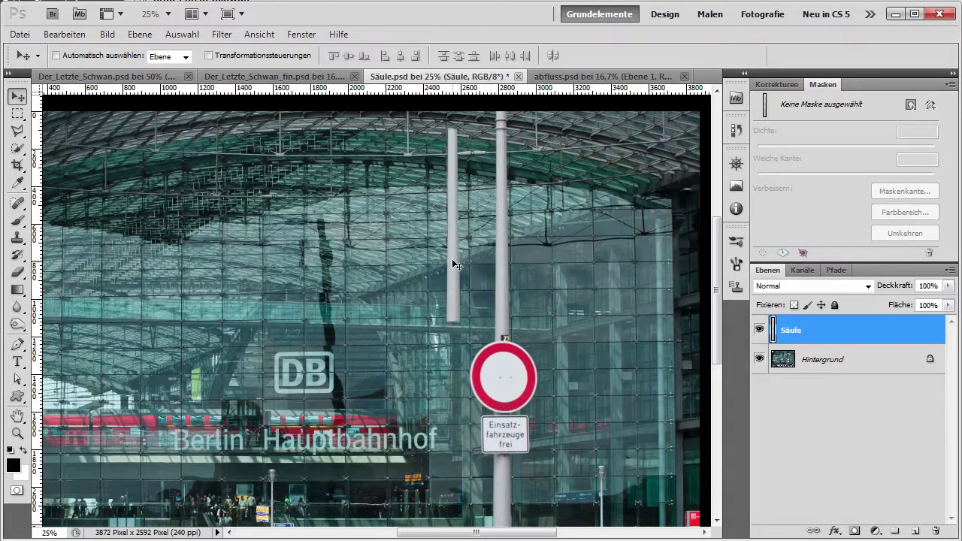
pyautogui.moveTo(449, 274)
pyautogui.mouseDown()
pyautogui.moveTo(267, 184)
pyautogui.moveTo(138, 75)
pyautogui.moveTo(157, 114)
pyautogui.mouseUp()
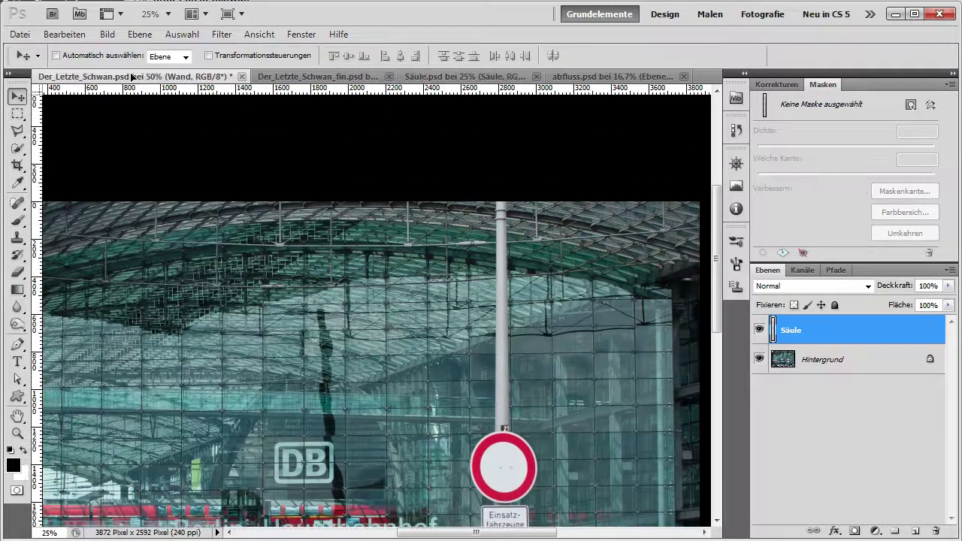
pyautogui.moveTo(344, 256); pyautogui.dragTo(414, 303)
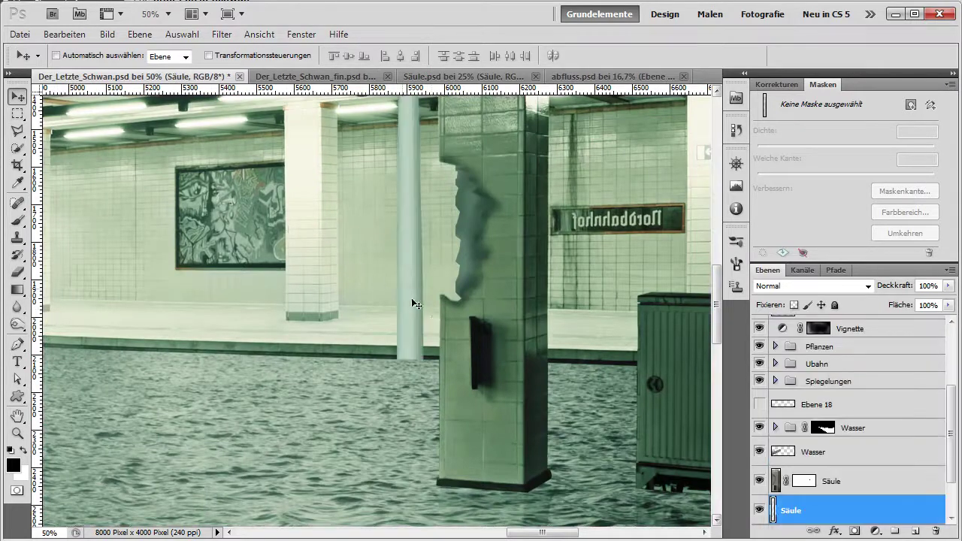
pyautogui.keyDown('alt'); pyautogui.click(423, 290); pyautogui.keyUp('alt')
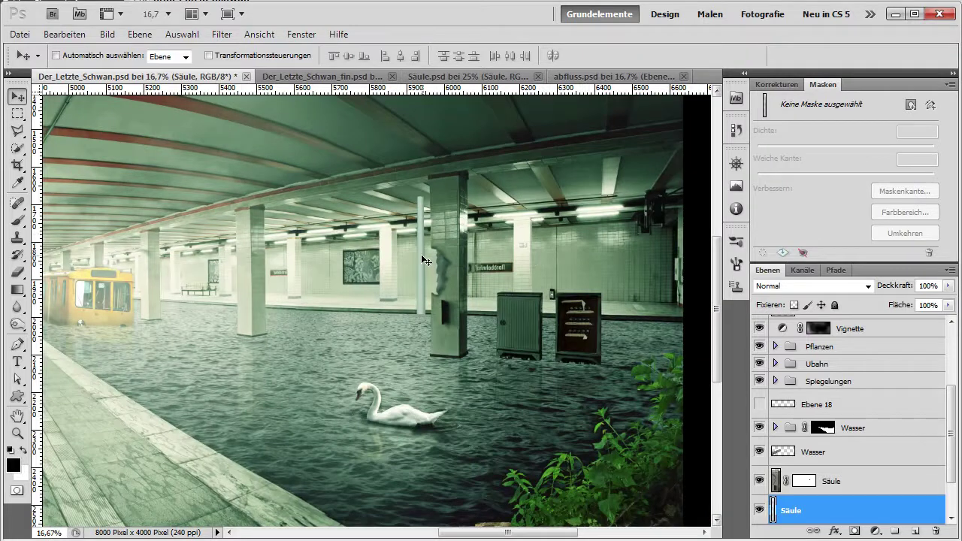
pyautogui.moveTo(422, 259); pyautogui.dragTo(404, 275)
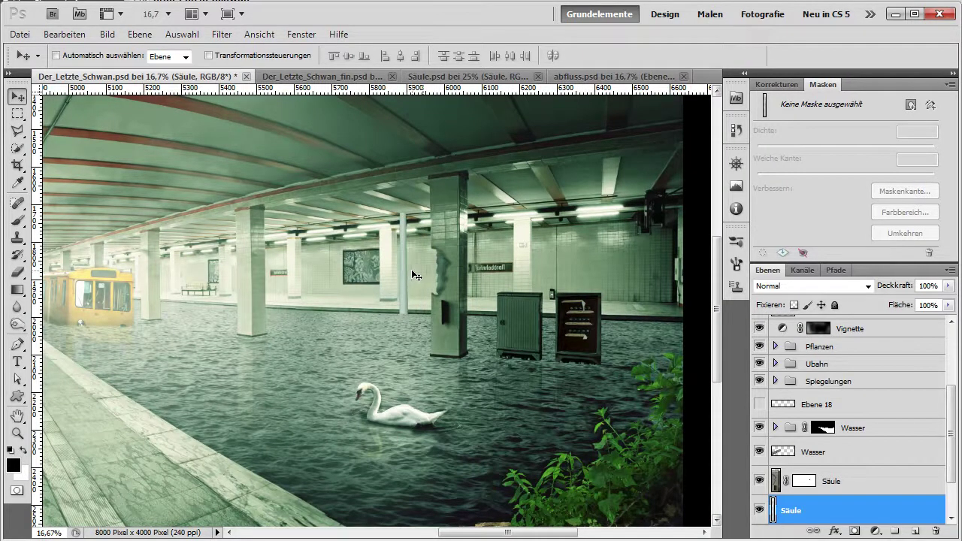
pyautogui.hotkey('ctrl', 't')
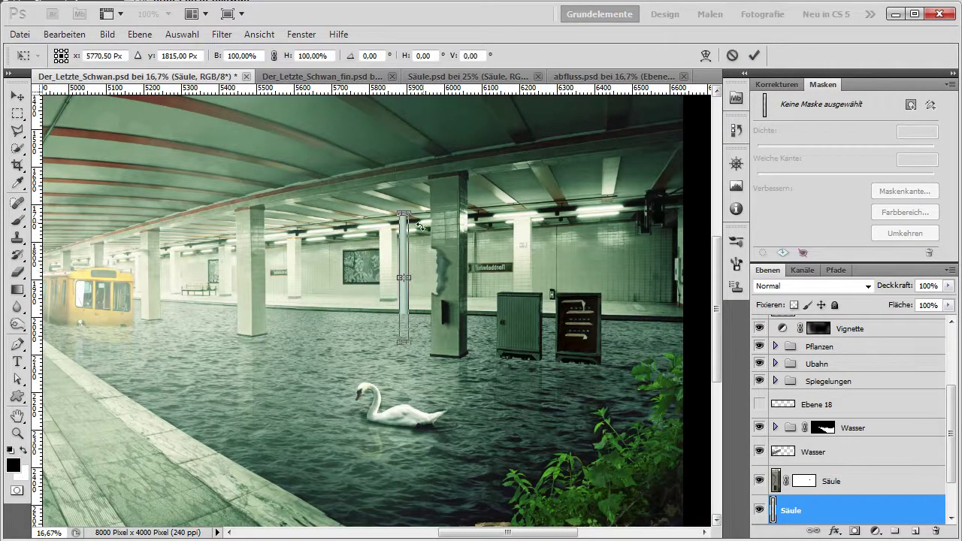
# Step: Rotate the pole to -27.32° and scale it to 68.19%, leaning into the pillar's break
pyautogui.moveTo(421, 208); pyautogui.dragTo(431, 269)
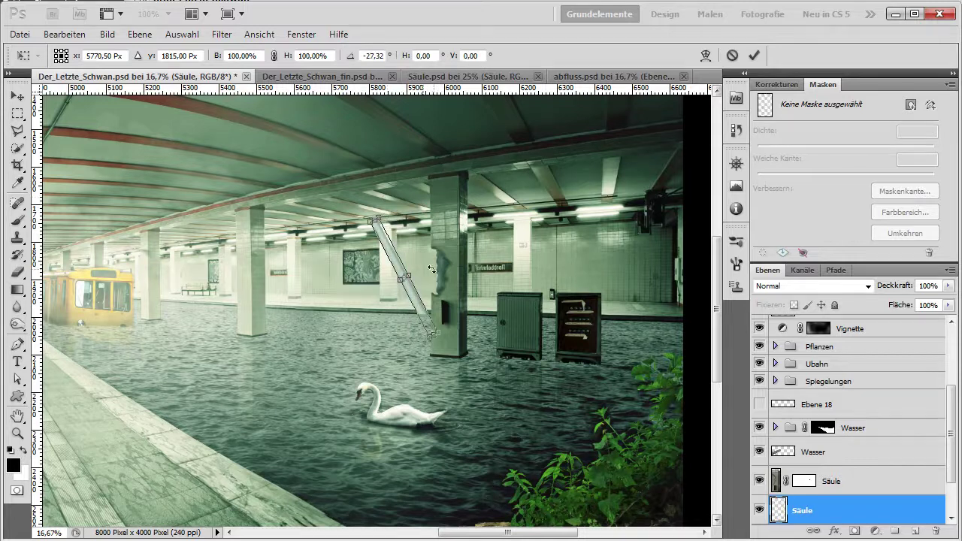
pyautogui.moveTo(378, 218); pyautogui.dragTo(394, 254)
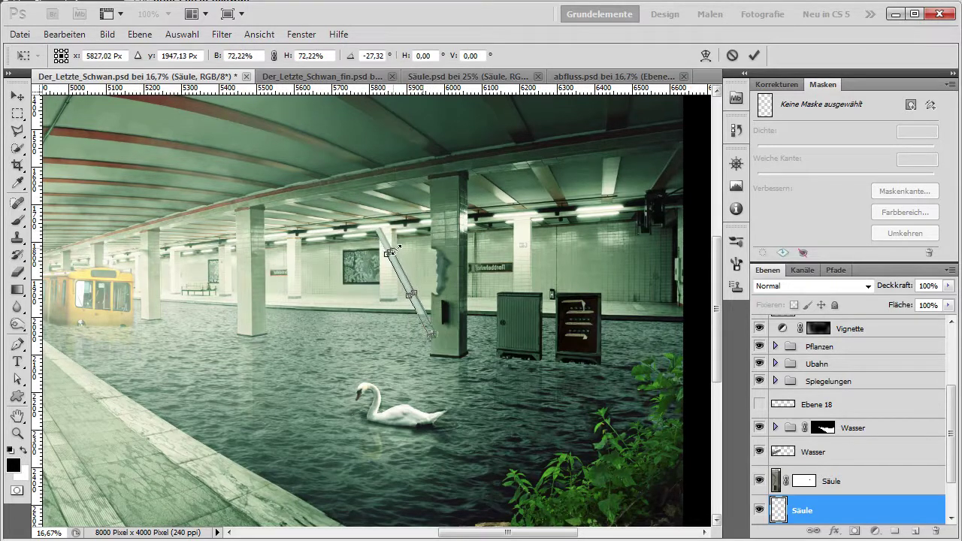
pyautogui.moveTo(411, 294); pyautogui.dragTo(407, 295)
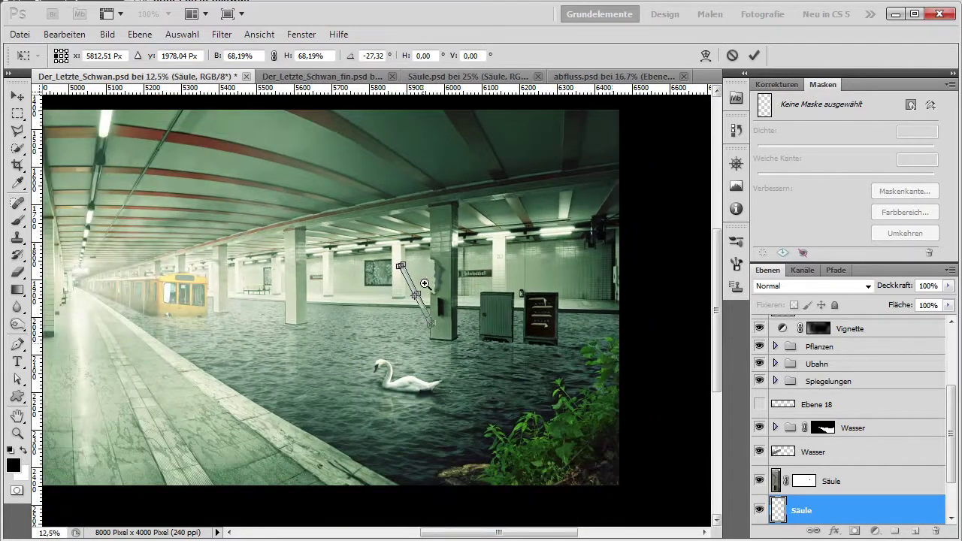
pyautogui.click(426, 284)
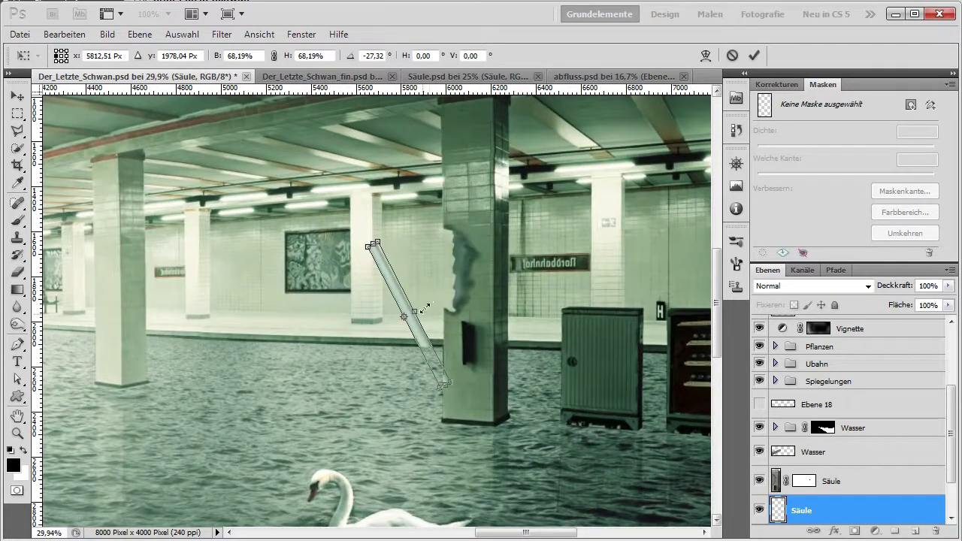
pyautogui.moveTo(418, 336); pyautogui.dragTo(436, 277)
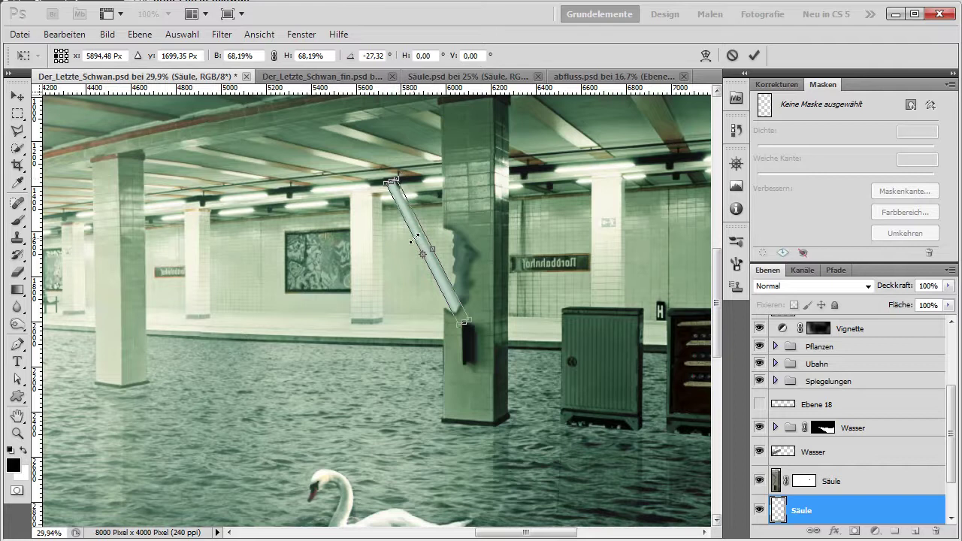
pyautogui.press('Return')
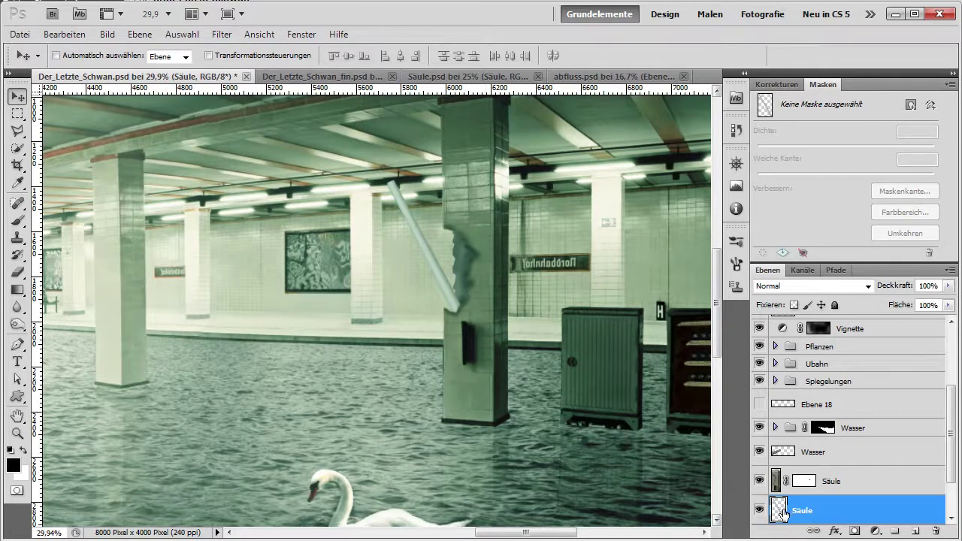
# Step: Apply Levels 93 / 0.69 / 246 to the pipe so it reads as blue-gray metal
pyautogui.click(65, 34)
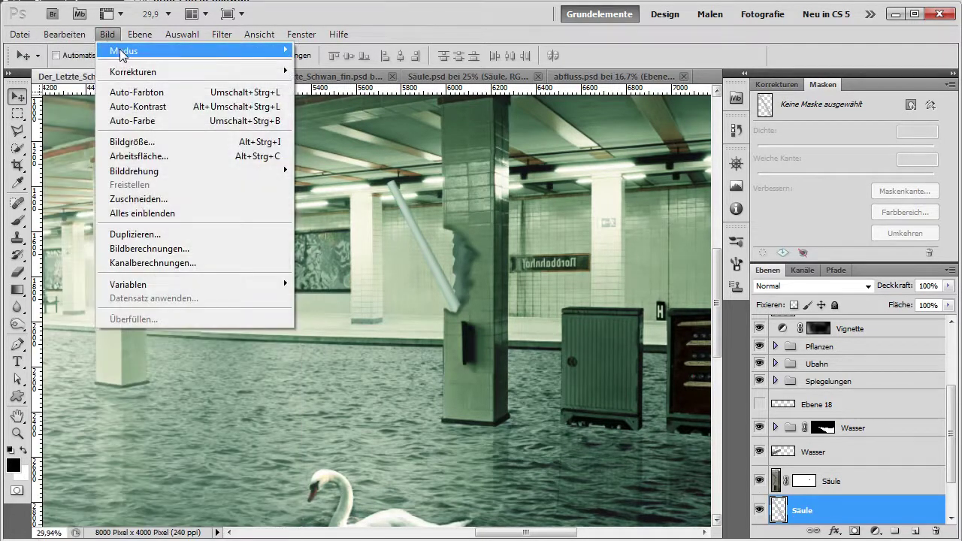
pyautogui.moveTo(133, 71)
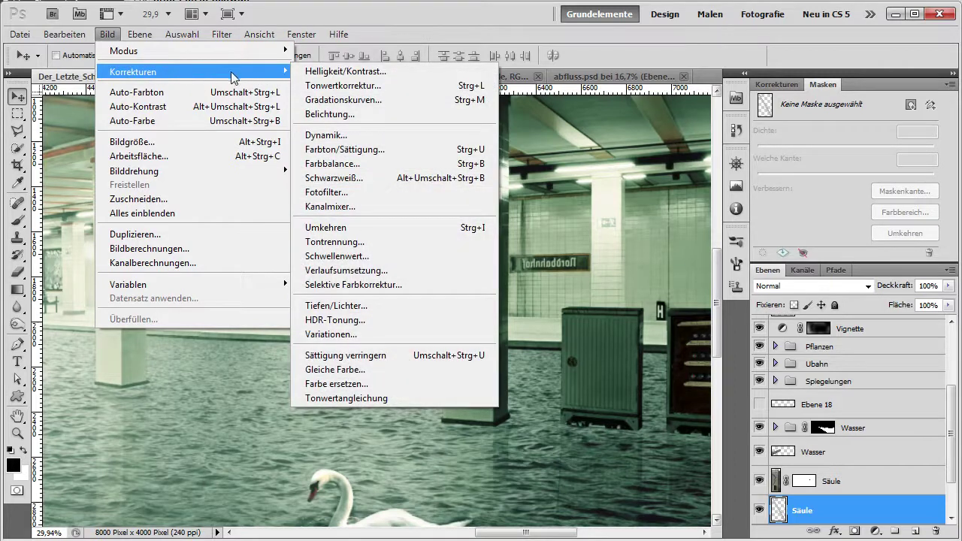
pyautogui.click(349, 85)
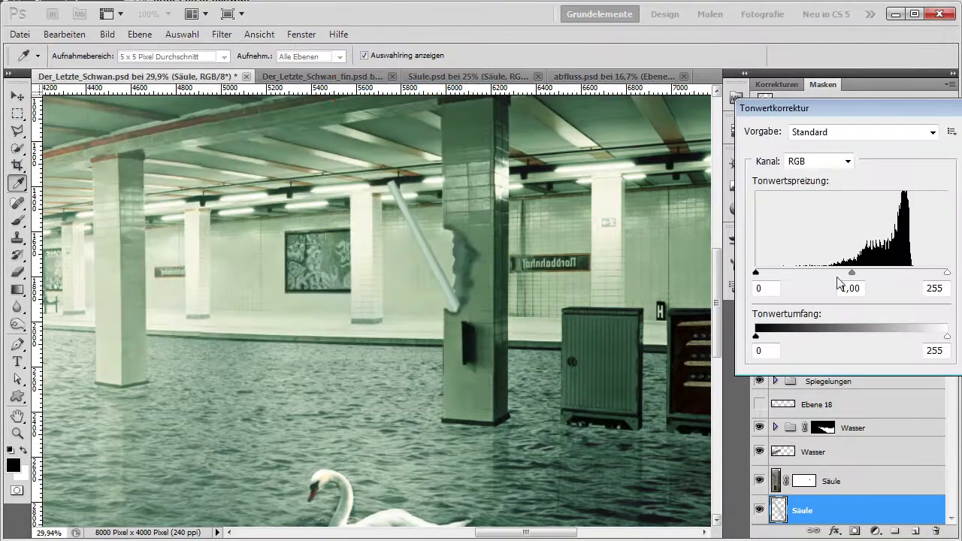
pyautogui.moveTo(756, 273); pyautogui.dragTo(827, 273)
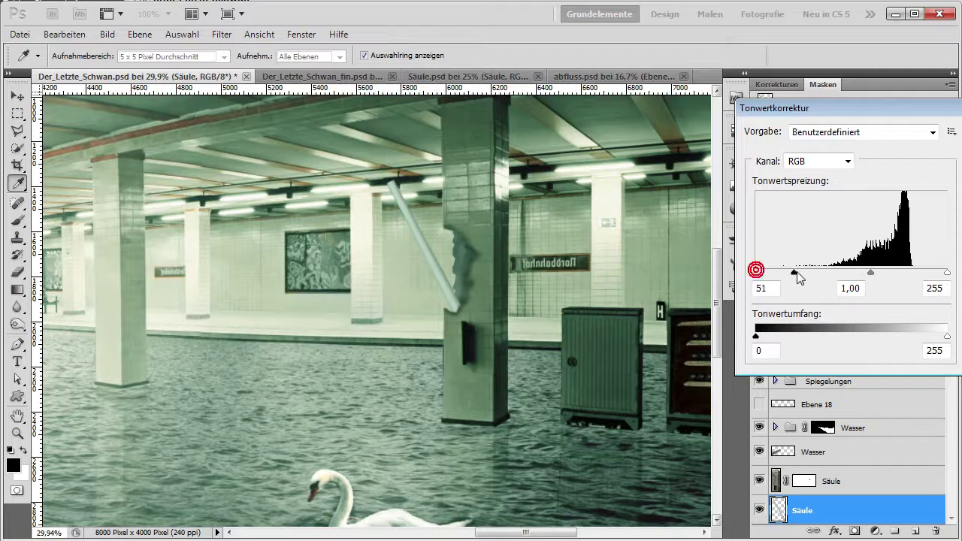
pyautogui.moveTo(886, 273); pyautogui.dragTo(940, 272)
pyautogui.press('Tab')
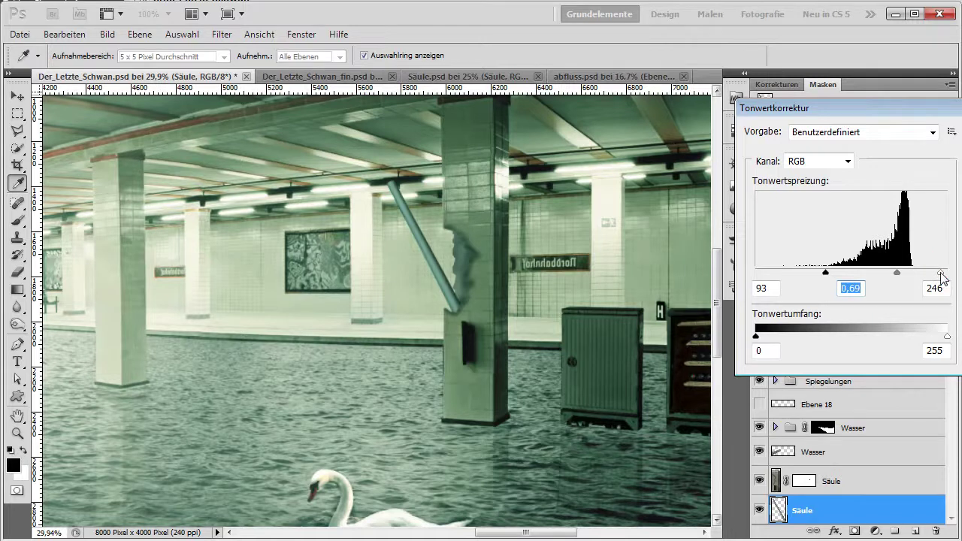
pyautogui.moveTo(959, 111); pyautogui.dragTo(881, 112)
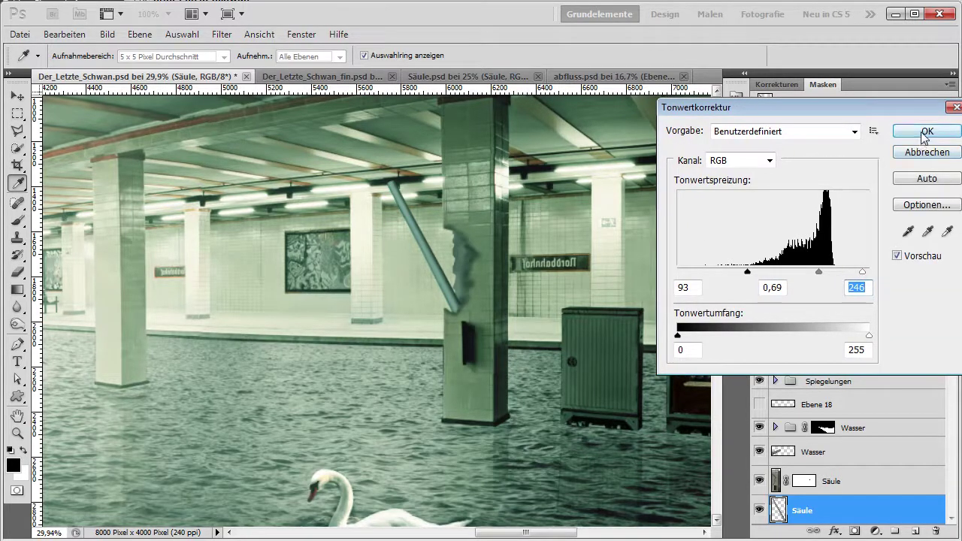
pyautogui.click(925, 133)
# Step: Link the Säule layer to its mask and start Puppet Warp (Formgitter) on the pipe
pyautogui.click(784, 480)
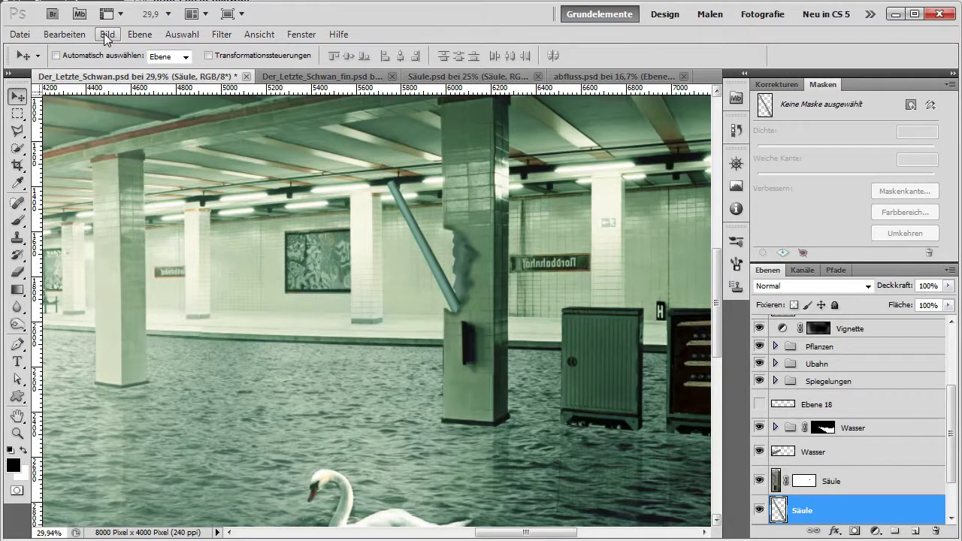
pyautogui.click(104, 33)
pyautogui.moveTo(64, 34)
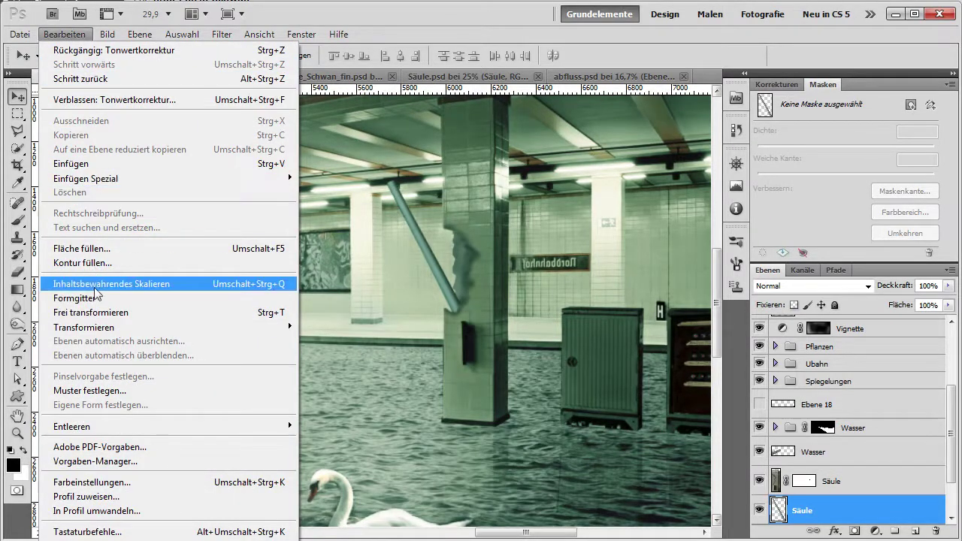
pyautogui.click(87, 299)
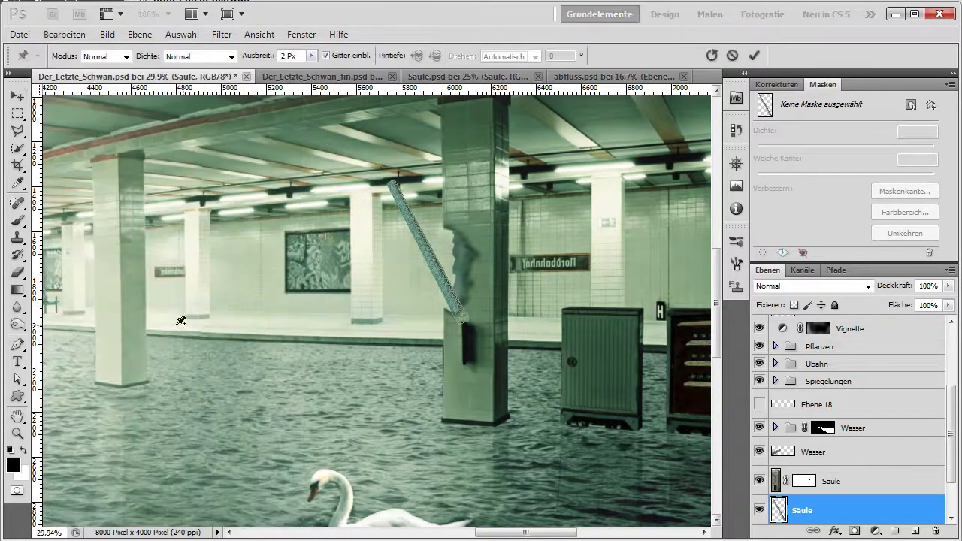
# Step: Pin the pipe at its lower end, its top, and two points along its length
pyautogui.click(460, 313)
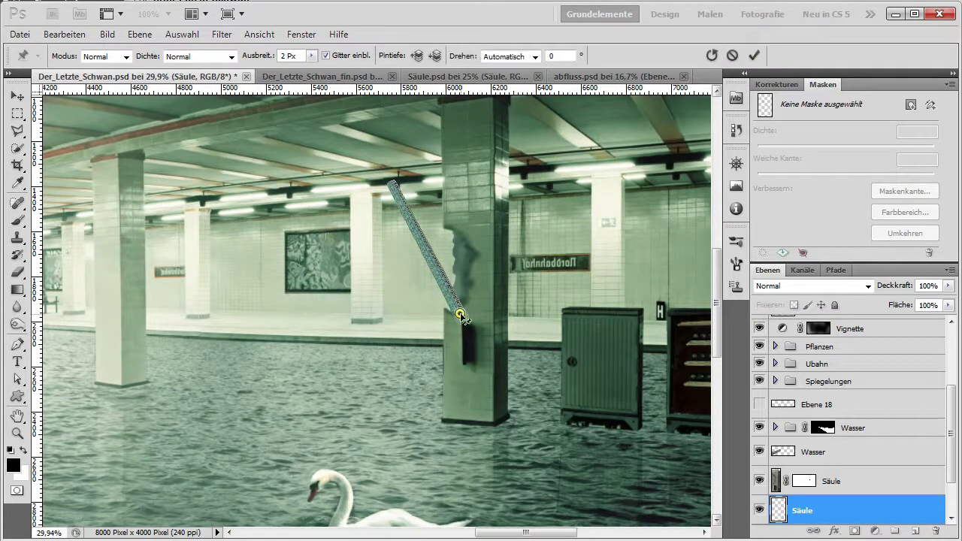
pyautogui.click(391, 185)
pyautogui.click(442, 284)
pyautogui.click(410, 219)
# Step: Drag the pins to bend the pipe into an S-curve and commit the warp
pyautogui.moveTo(443, 284); pyautogui.dragTo(428, 291)
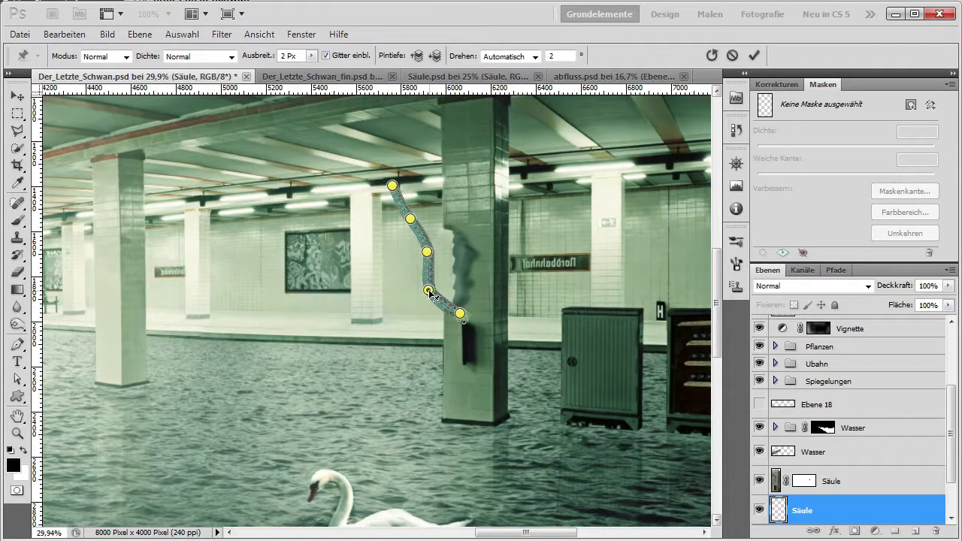
pyautogui.moveTo(427, 254)
pyautogui.mouseDown()
pyautogui.moveTo(403, 265)
pyautogui.moveTo(433, 263)
pyautogui.mouseUp()
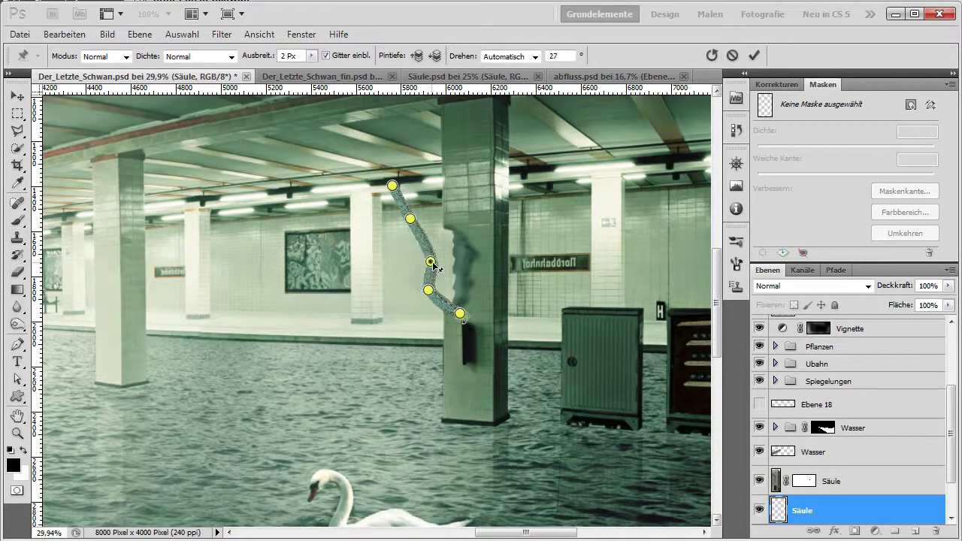
pyautogui.moveTo(410, 220); pyautogui.dragTo(404, 244)
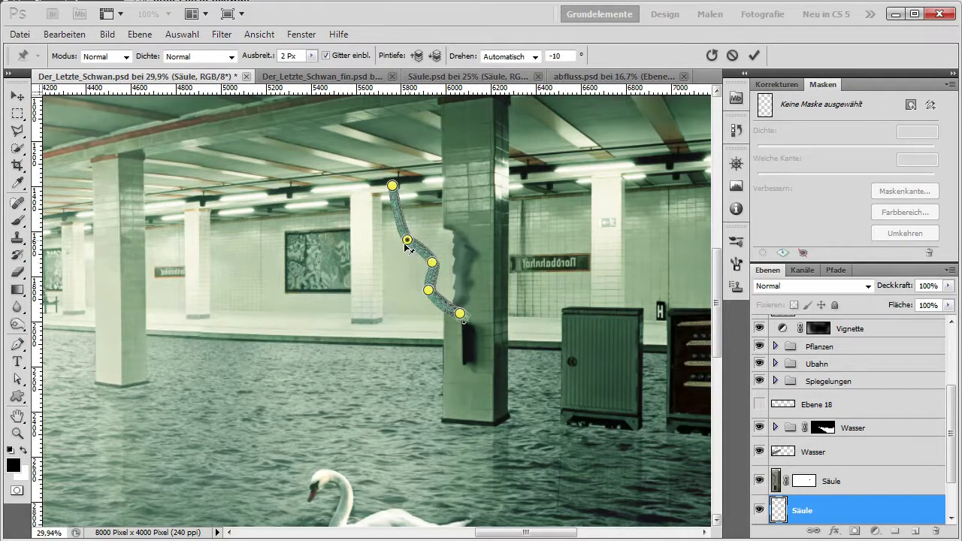
pyautogui.moveTo(390, 209); pyautogui.dragTo(391, 214)
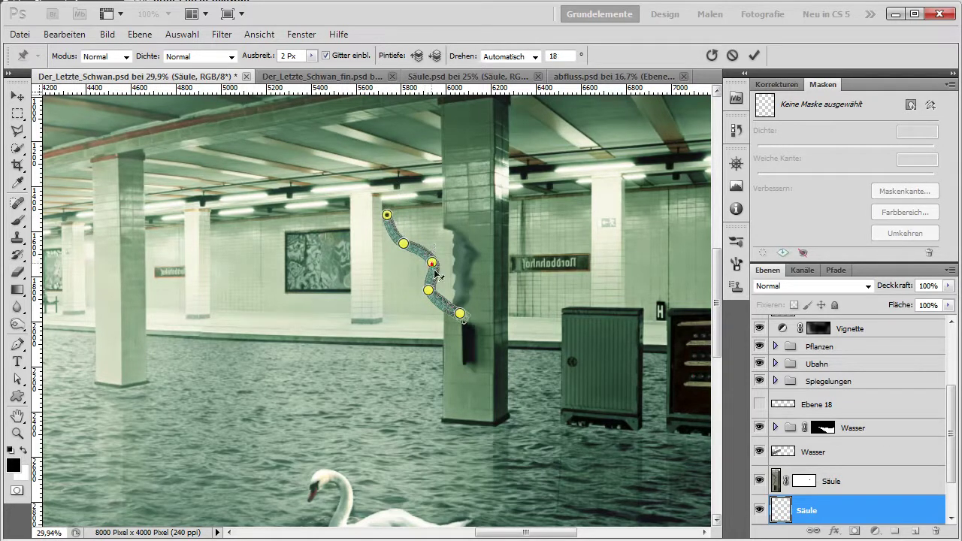
pyautogui.moveTo(408, 249); pyautogui.dragTo(423, 258)
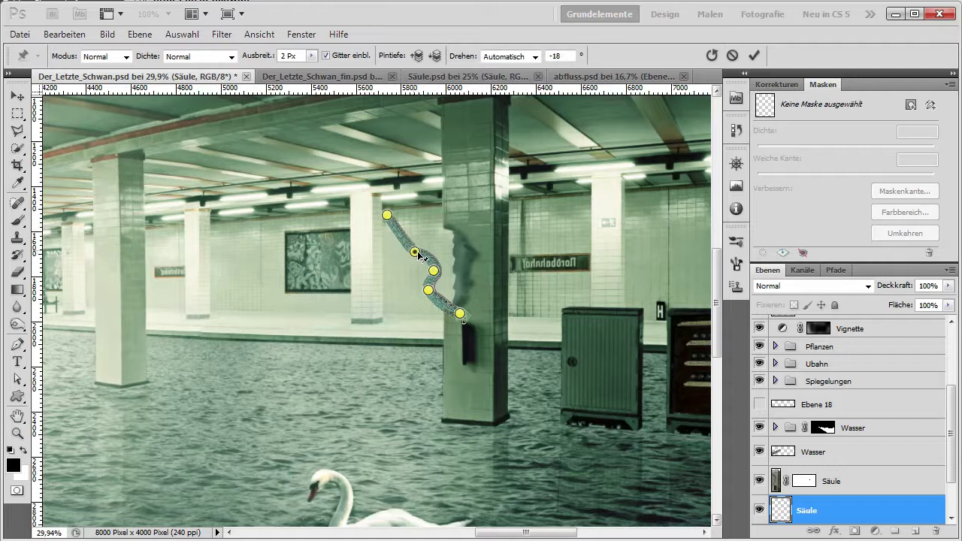
pyautogui.moveTo(388, 217); pyautogui.dragTo(405, 233)
pyautogui.moveTo(435, 292)
pyautogui.mouseDown()
pyautogui.moveTo(455, 293)
pyautogui.moveTo(436, 277)
pyautogui.moveTo(434, 287)
pyautogui.mouseUp()
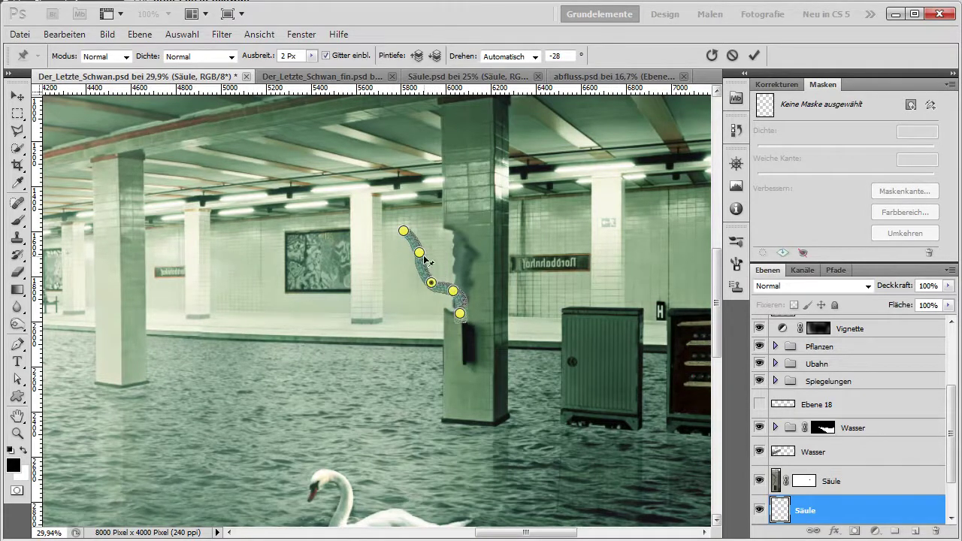
pyautogui.moveTo(421, 254)
pyautogui.mouseDown()
pyautogui.moveTo(428, 262)
pyautogui.moveTo(405, 243)
pyautogui.mouseUp()
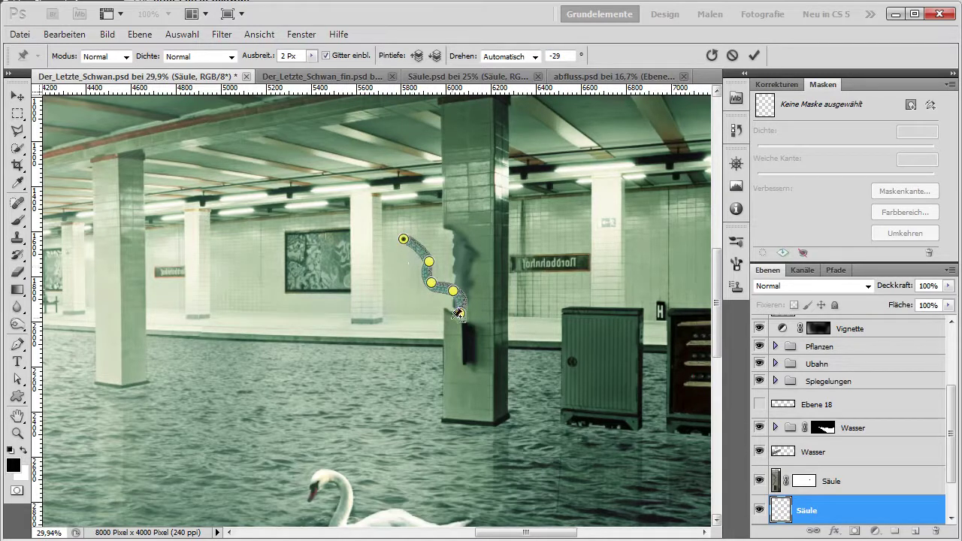
pyautogui.press('Return')
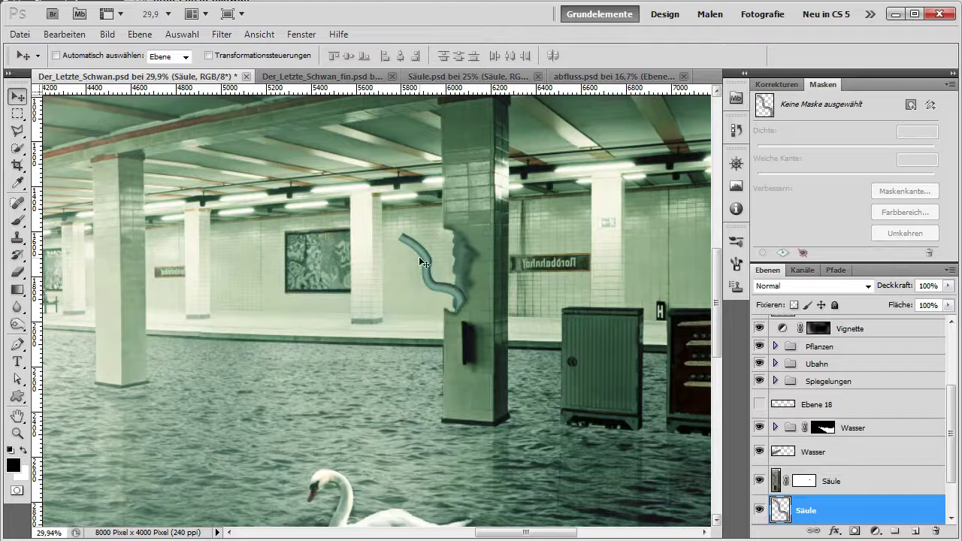
# Step: Scale the bent pipe down slightly
pyautogui.hotkey('ctrl', 't')
pyautogui.moveTo(399, 233)
pyautogui.mouseDown()
pyautogui.moveTo(421, 255)
pyautogui.moveTo(417, 248)
pyautogui.mouseUp()
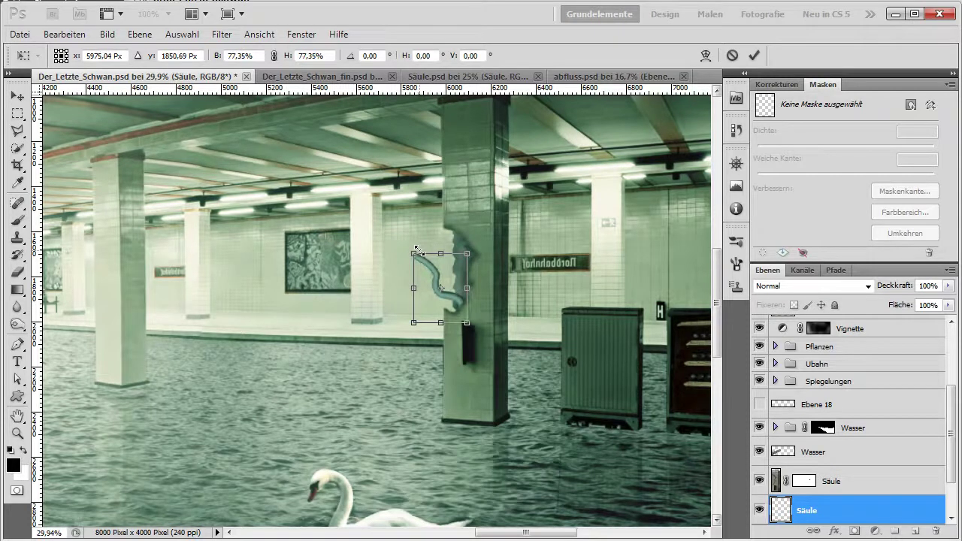
pyautogui.press('Return')
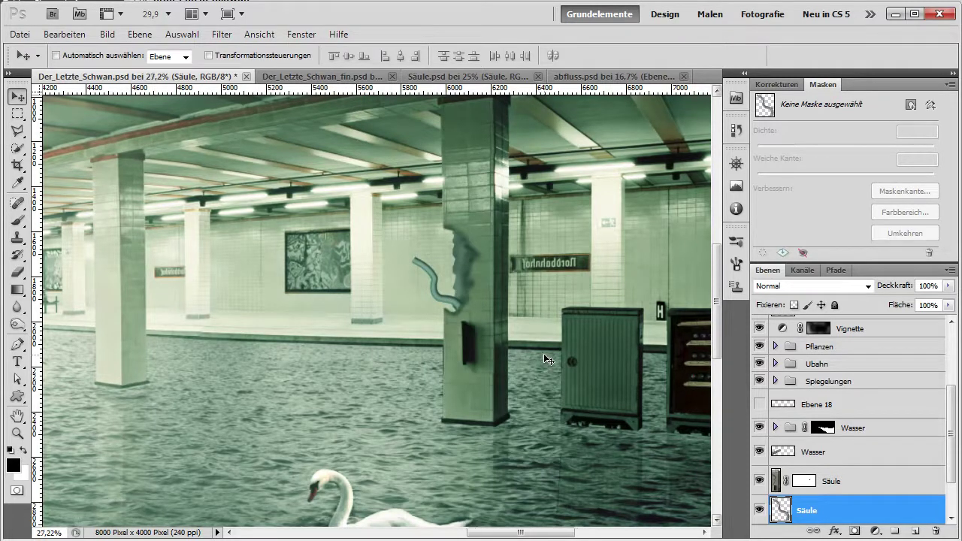
# Step: Duplicate the Säule pipe layer and rotate the copy about -85.6°
pyautogui.scroll(-1, 545, 353)
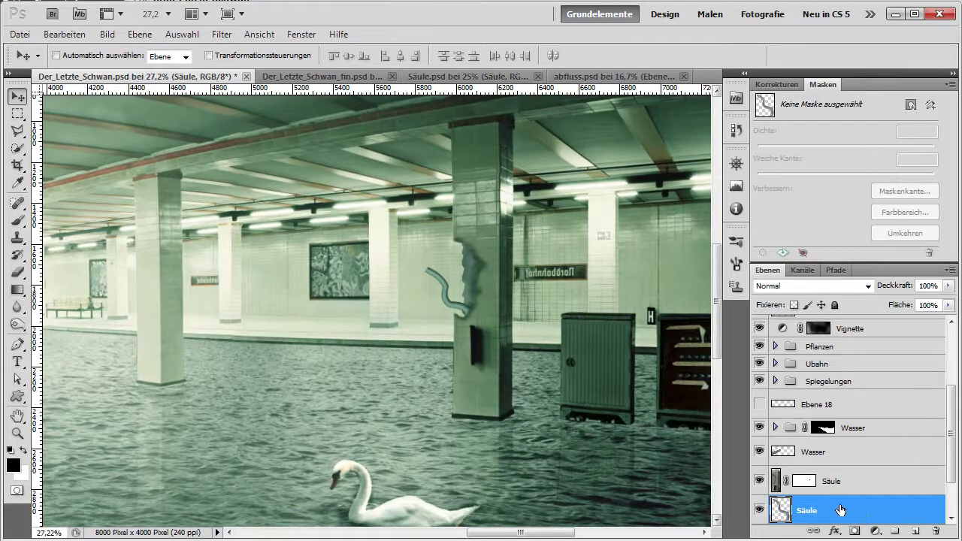
pyautogui.moveTo(855, 513); pyautogui.dragTo(919, 532)
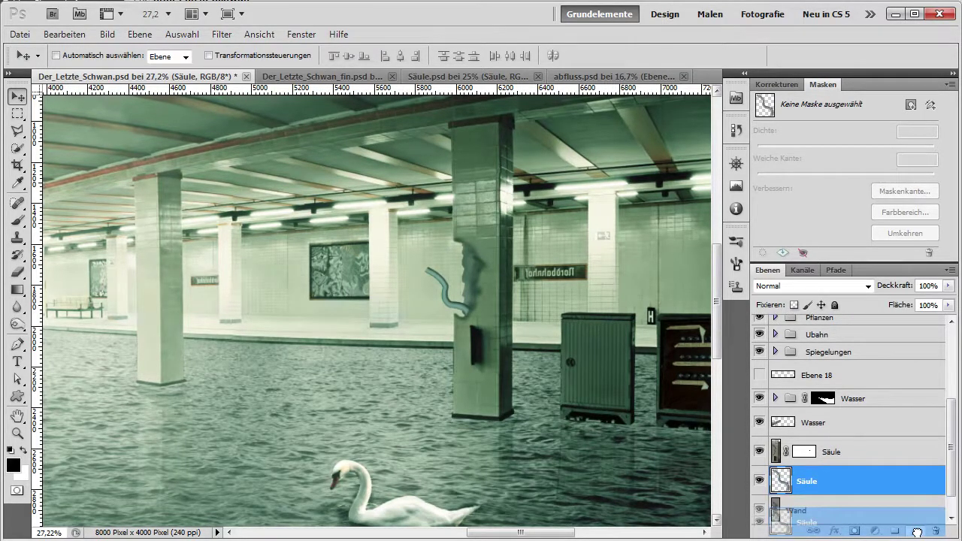
pyautogui.moveTo(916, 532); pyautogui.dragTo(915, 531)
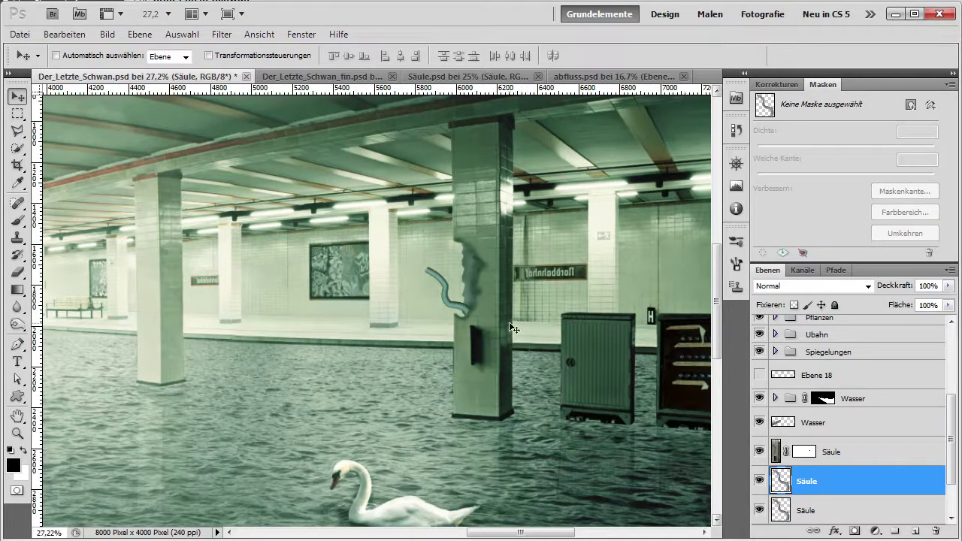
pyautogui.hotkey('ctrl', 't')
pyautogui.moveTo(486, 292)
pyautogui.mouseDown()
pyautogui.moveTo(469, 280)
pyautogui.moveTo(467, 261)
pyautogui.moveTo(470, 290)
pyautogui.mouseUp()
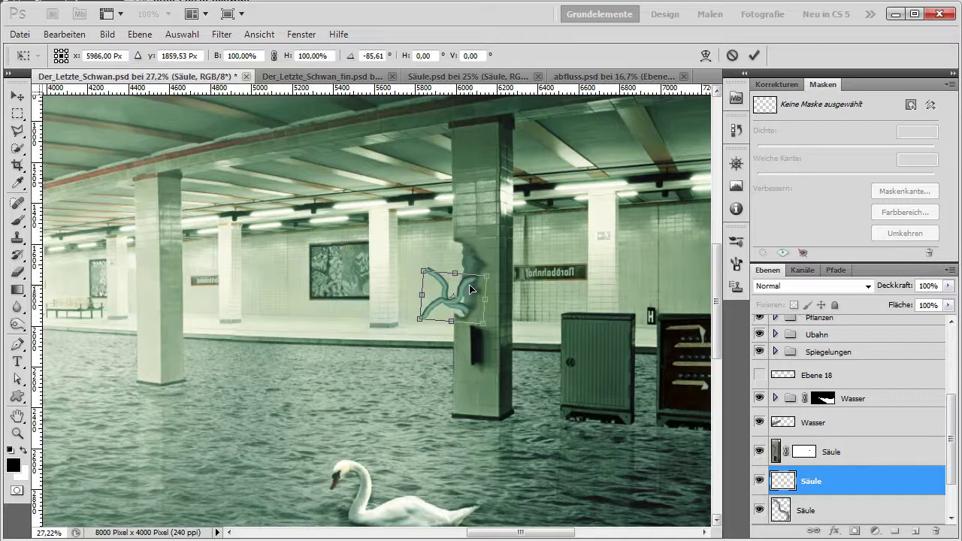
pyautogui.press('Return')
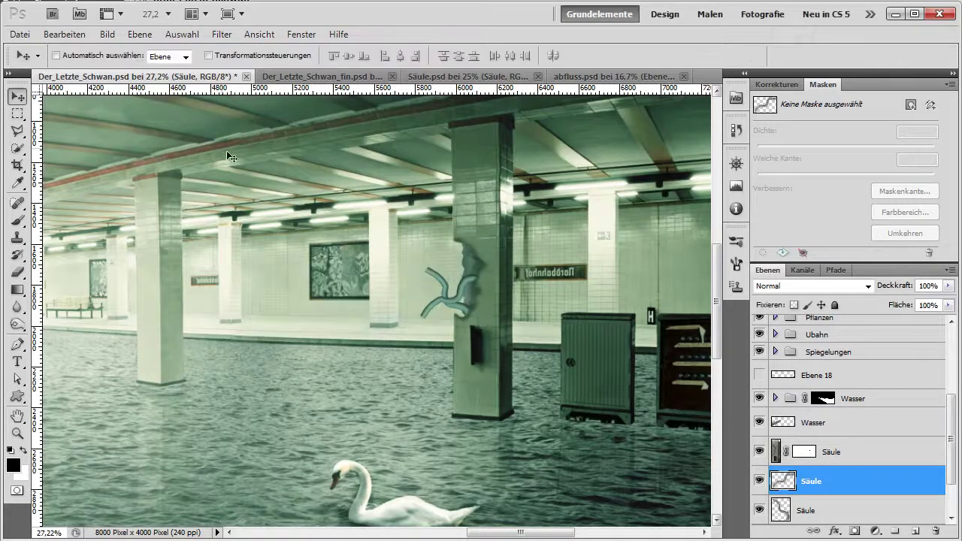
# Step: Puppet-warp the pipe copy's end upward, then shrink it slightly
pyautogui.click(64, 35)
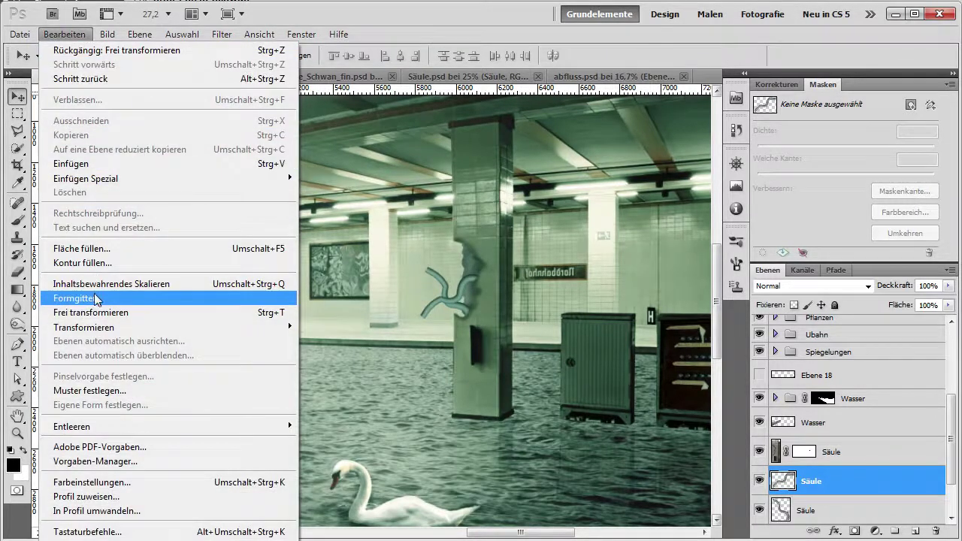
pyautogui.click(75, 297)
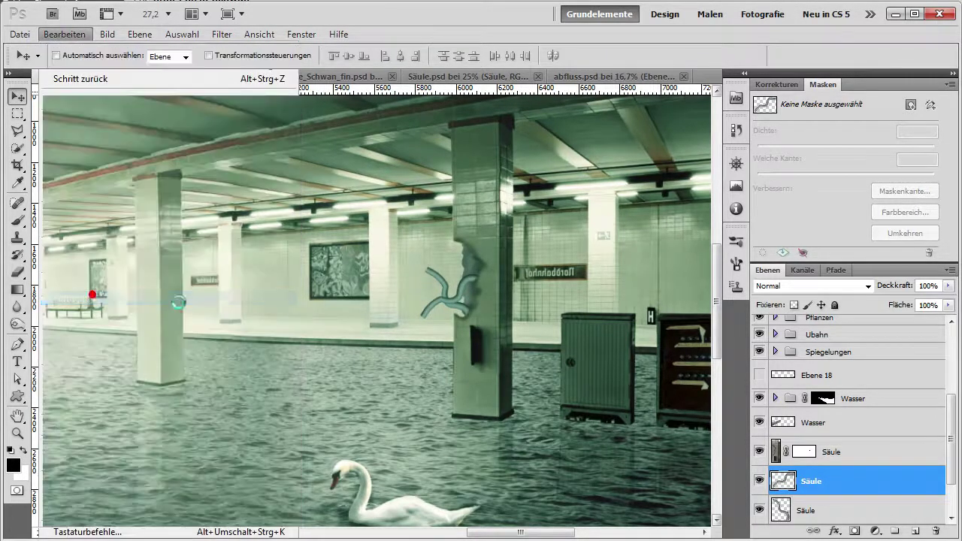
pyautogui.click(480, 279)
pyautogui.click(465, 279)
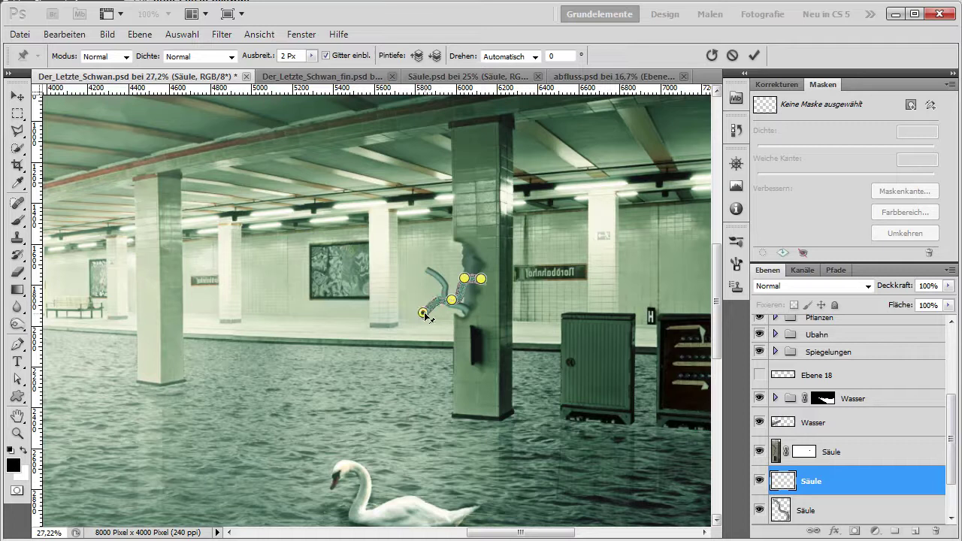
pyautogui.moveTo(423, 313)
pyautogui.mouseDown()
pyautogui.moveTo(421, 282)
pyautogui.moveTo(448, 261)
pyautogui.moveTo(463, 290)
pyautogui.moveTo(437, 254)
pyautogui.mouseUp()
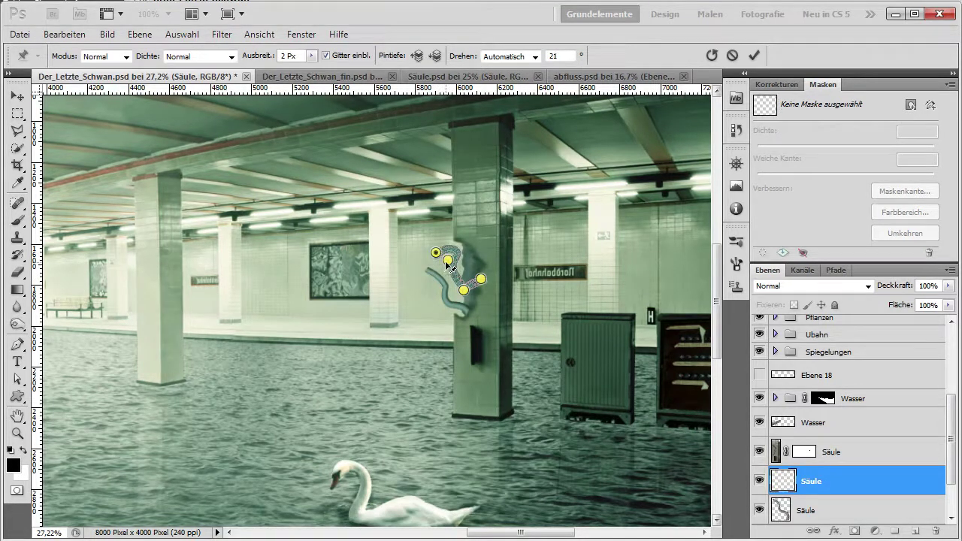
pyautogui.press('Return')
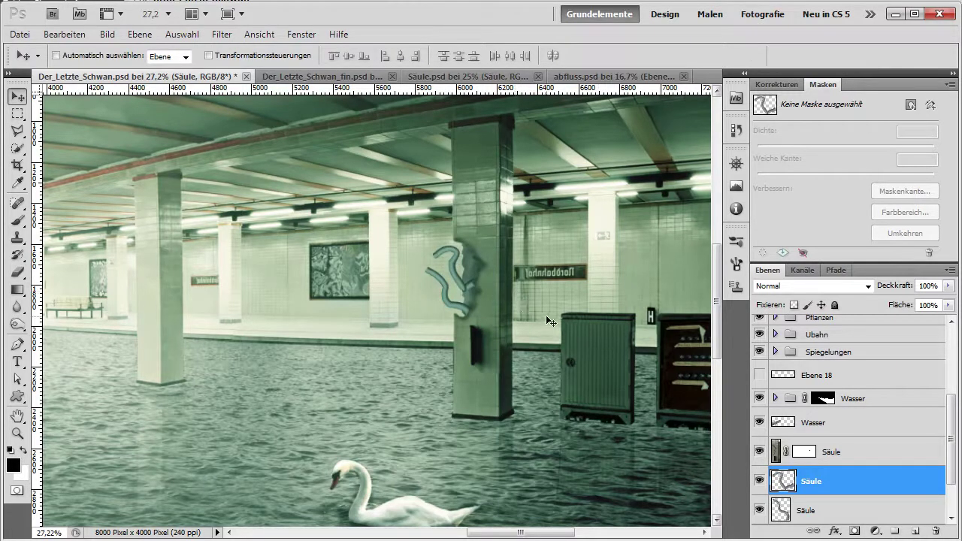
pyautogui.hotkey('ctrl', 't')
pyautogui.moveTo(425, 243); pyautogui.dragTo(435, 253)
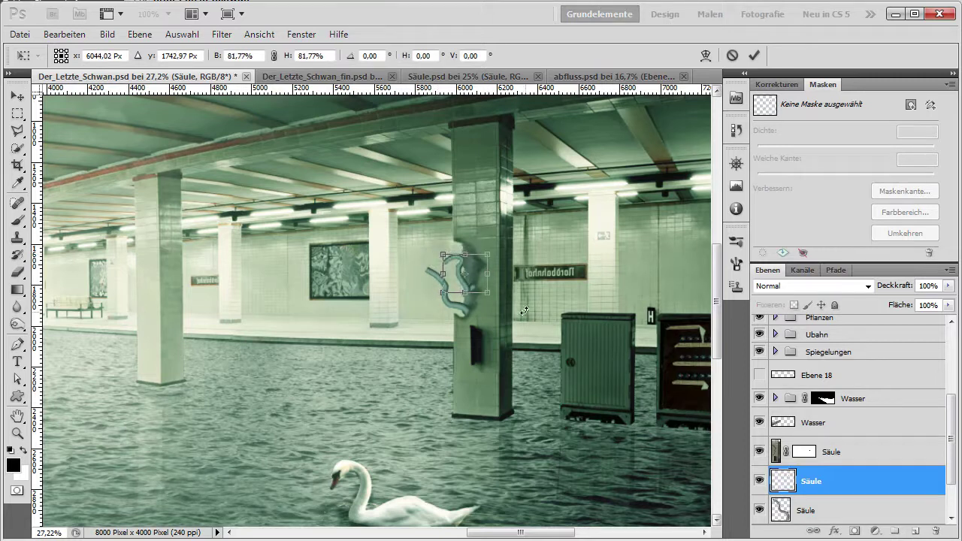
pyautogui.press('Return')
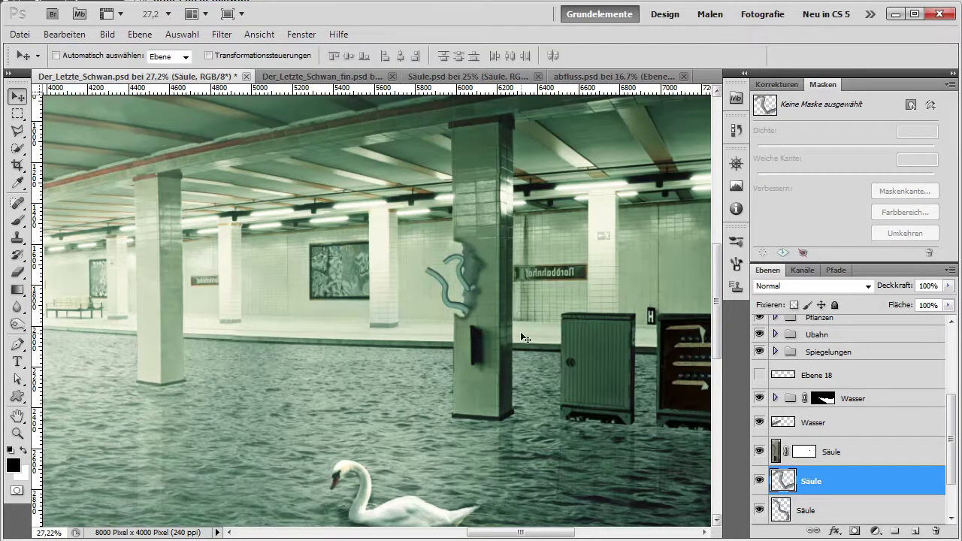
# Step: Duplicate the pipe and set the new copy to -81.13° rotation at 83.32% scale
pyautogui.moveTo(829, 481); pyautogui.dragTo(916, 530)
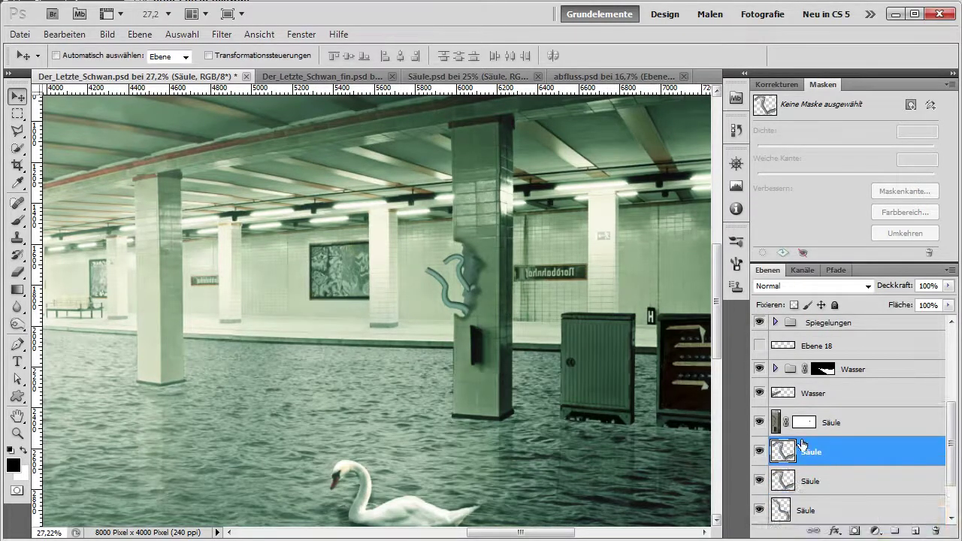
pyautogui.hotkey('ctrl', 't')
pyautogui.moveTo(512, 306)
pyautogui.mouseDown()
pyautogui.moveTo(483, 279)
pyautogui.moveTo(461, 316)
pyautogui.moveTo(471, 304)
pyautogui.mouseUp()
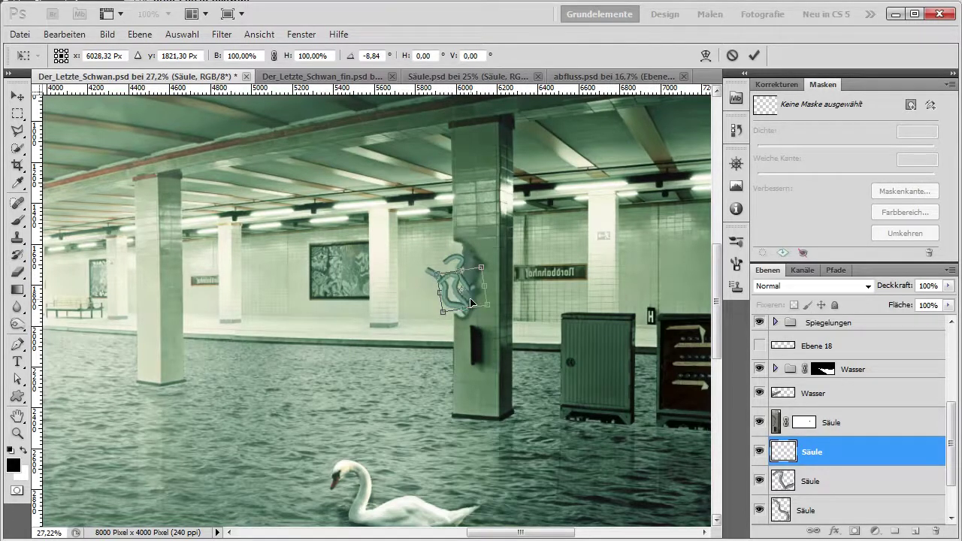
pyautogui.moveTo(437, 272); pyautogui.dragTo(430, 264)
pyautogui.moveTo(502, 304)
pyautogui.mouseDown()
pyautogui.moveTo(500, 251)
pyautogui.moveTo(476, 256)
pyautogui.mouseUp()
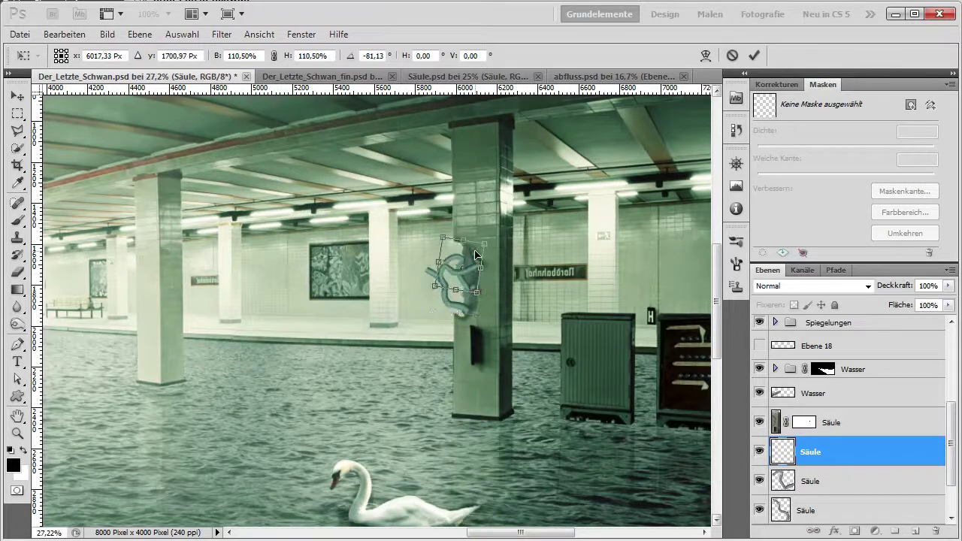
pyautogui.moveTo(438, 284); pyautogui.dragTo(454, 268)
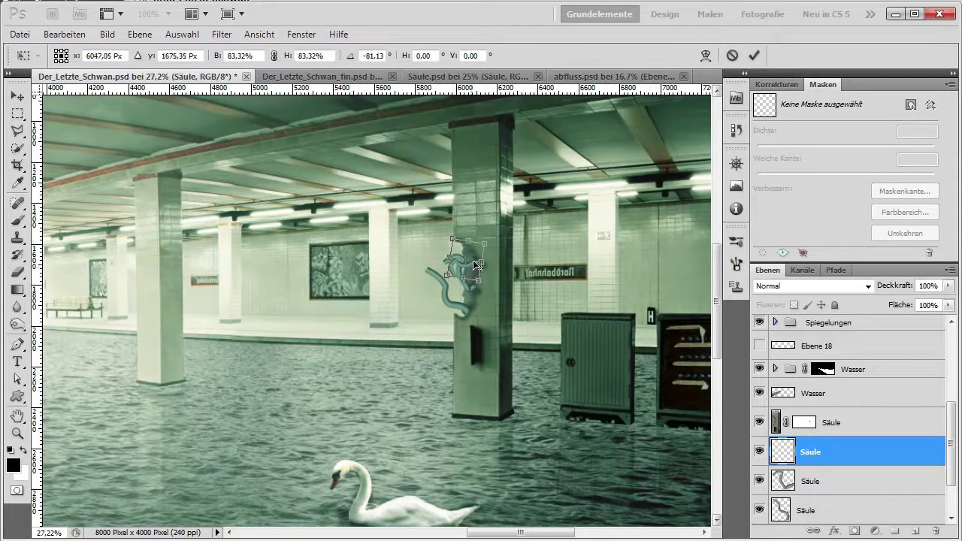
pyautogui.moveTo(470, 271); pyautogui.dragTo(470, 274)
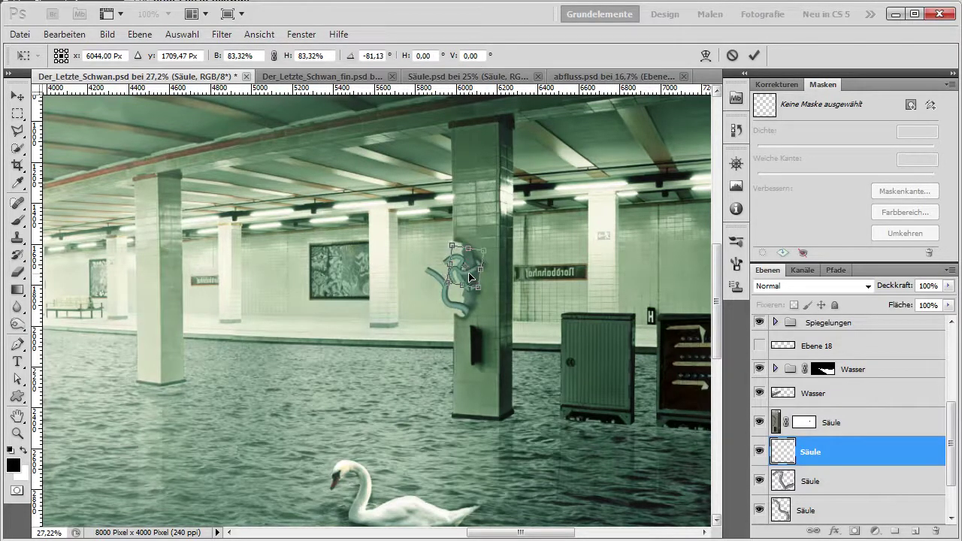
pyautogui.press('Return')
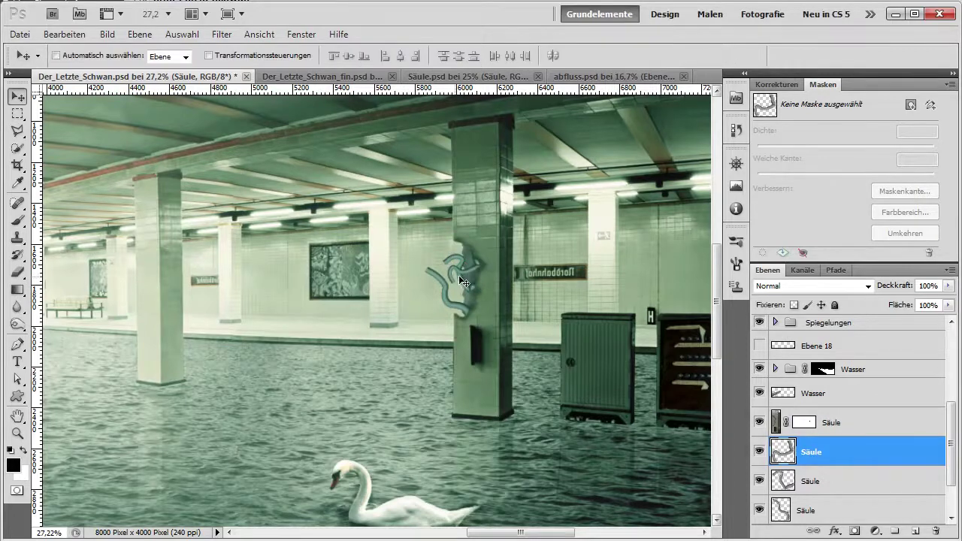
pyautogui.click(64, 33)
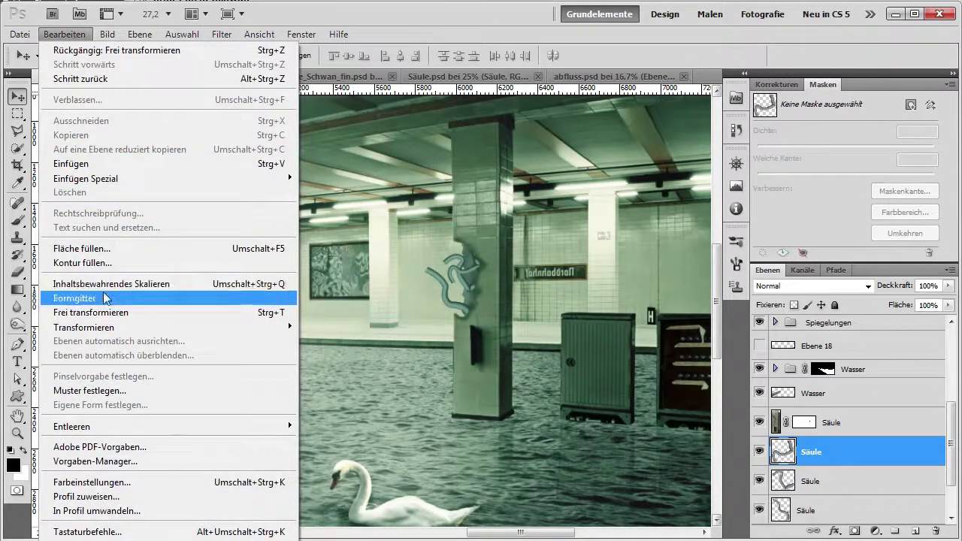
# Step: Pin the third pipe copy and drag the pins into its own distinct bend
pyautogui.click(102, 295)
pyautogui.click(472, 265)
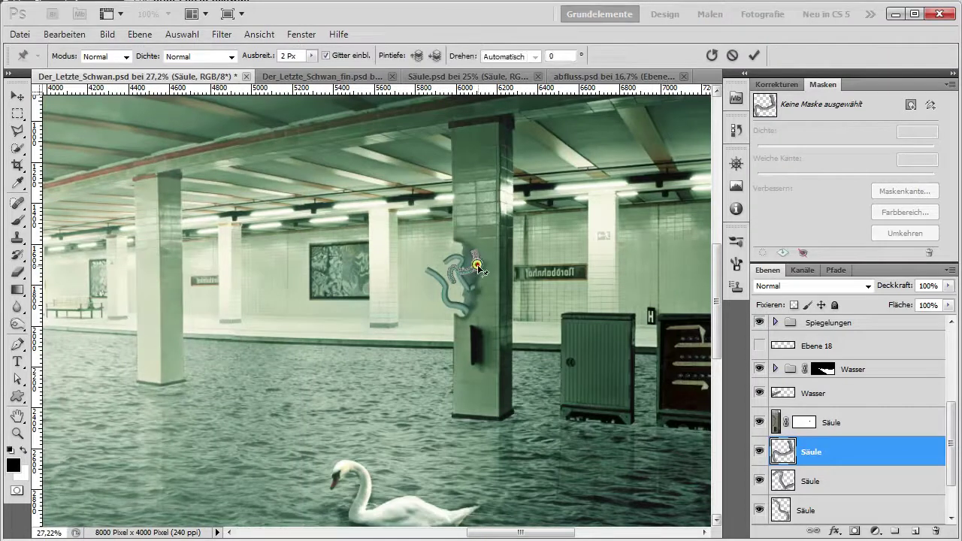
pyautogui.moveTo(472, 265); pyautogui.dragTo(480, 265)
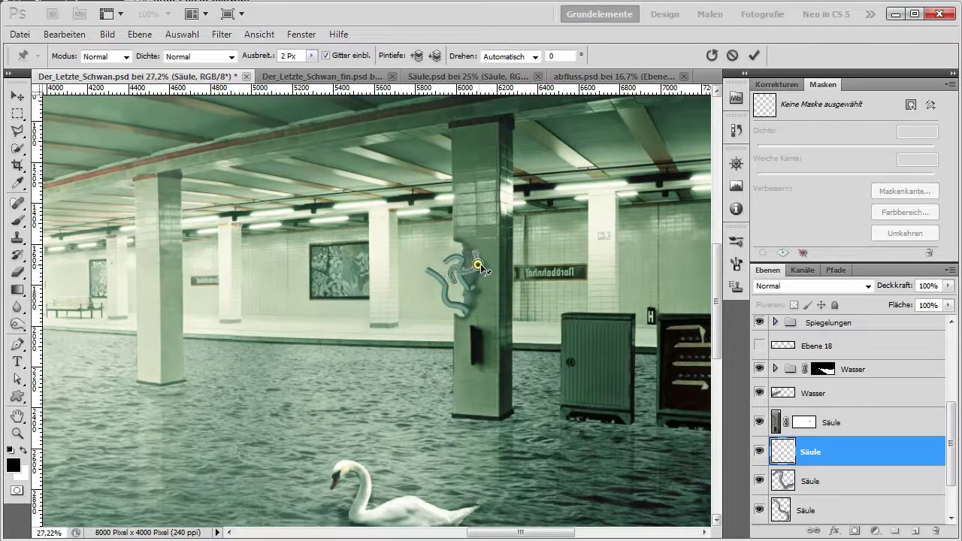
pyautogui.click(456, 266)
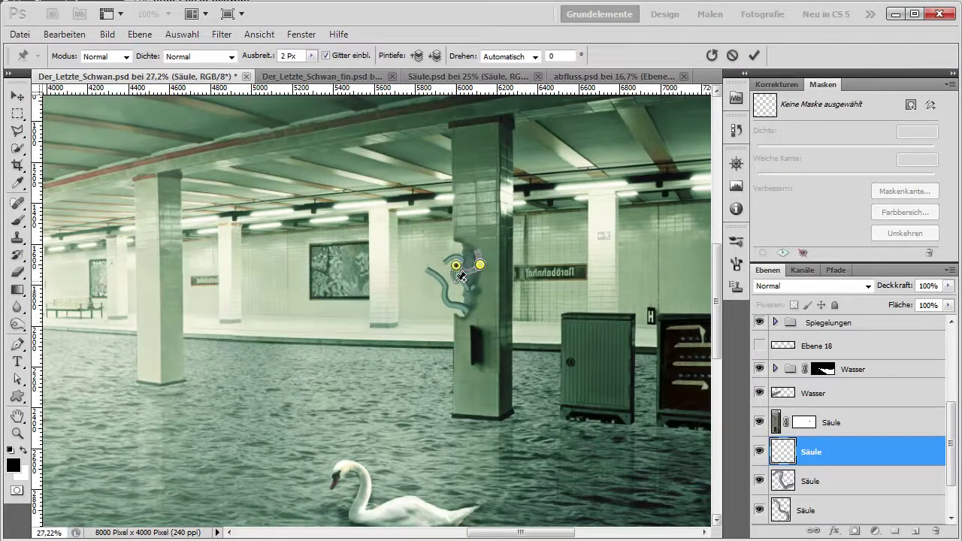
pyautogui.moveTo(462, 279); pyautogui.dragTo(475, 257)
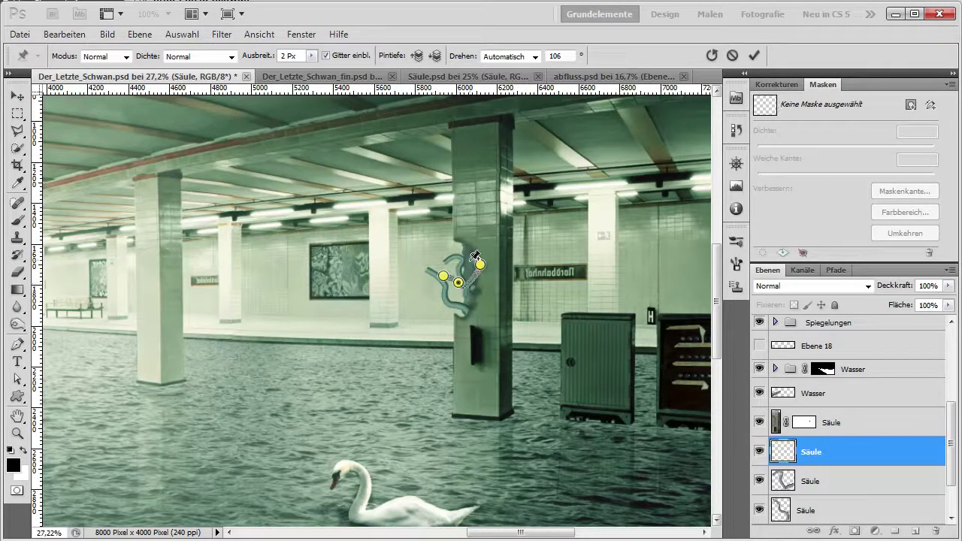
pyautogui.moveTo(478, 259); pyautogui.dragTo(484, 251)
pyautogui.click(481, 265)
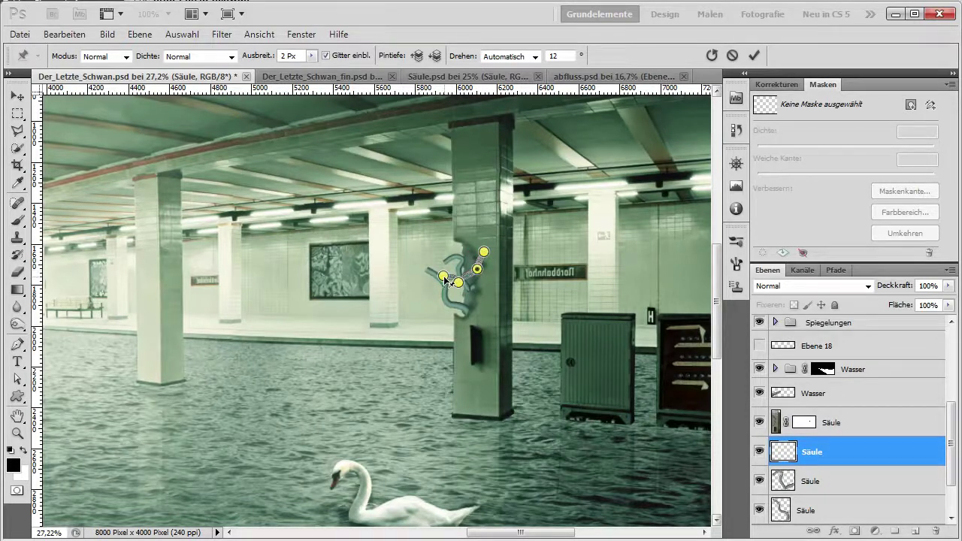
pyautogui.press('Return')
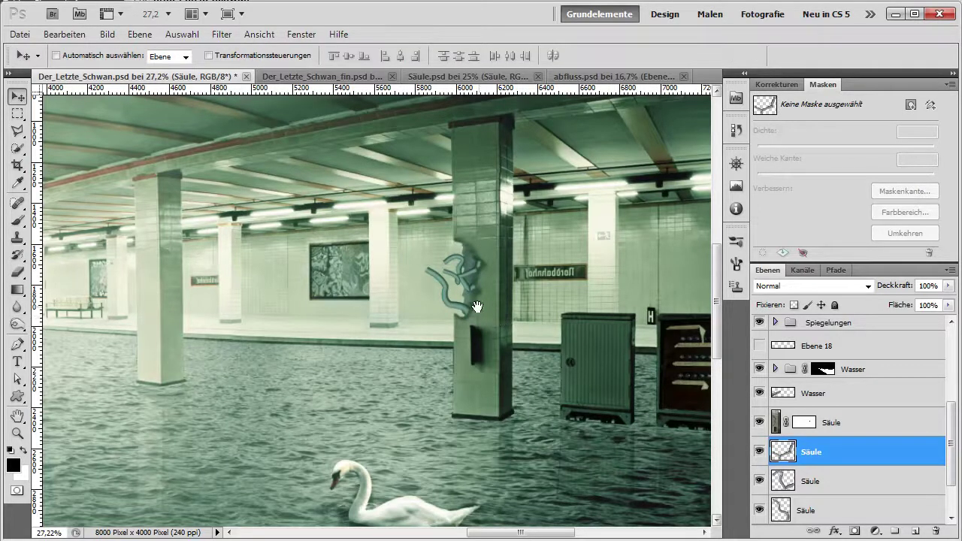
# Step: Zoom out and select the lowest pipe layer
pyautogui.keyDown('alt'); pyautogui.click(483, 316); pyautogui.keyUp('alt')
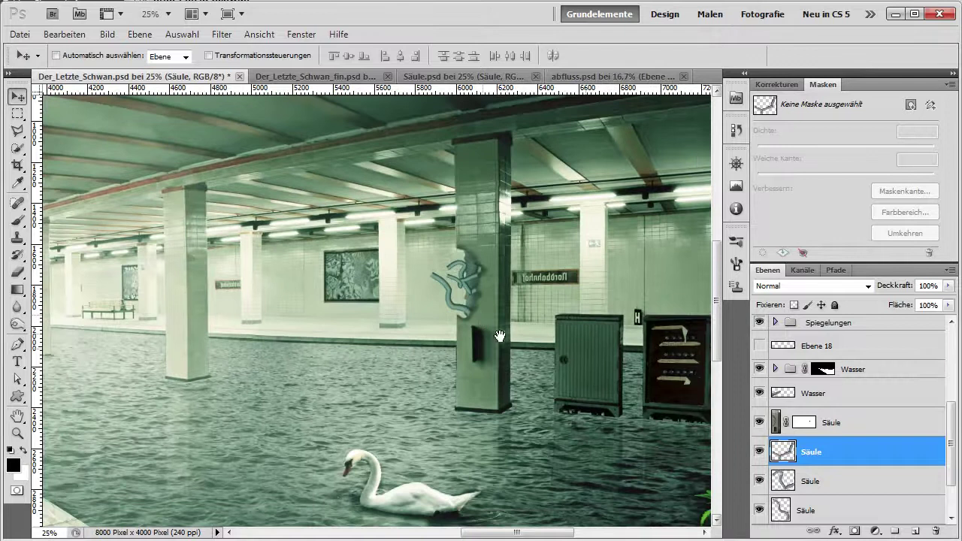
pyautogui.scroll(-1, 785, 450)
pyautogui.scroll(-1, 788, 459)
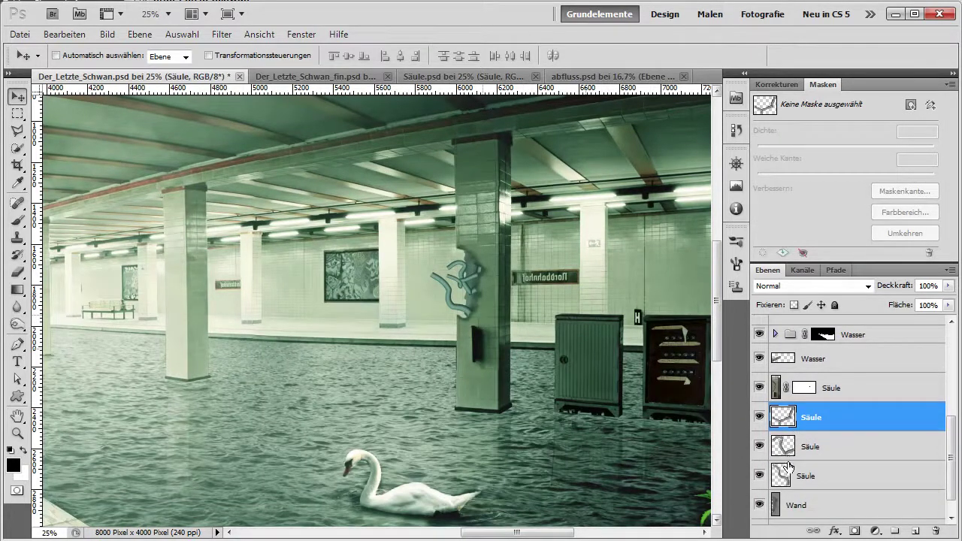
pyautogui.click(787, 475)
# Step: Zoom to 50% and burn the lowest pipe's base with the Burn tool (Mitteltöne, 20%)
pyautogui.hotkey('ctrl', 'alt', 'space')
pyautogui.click(481, 300)
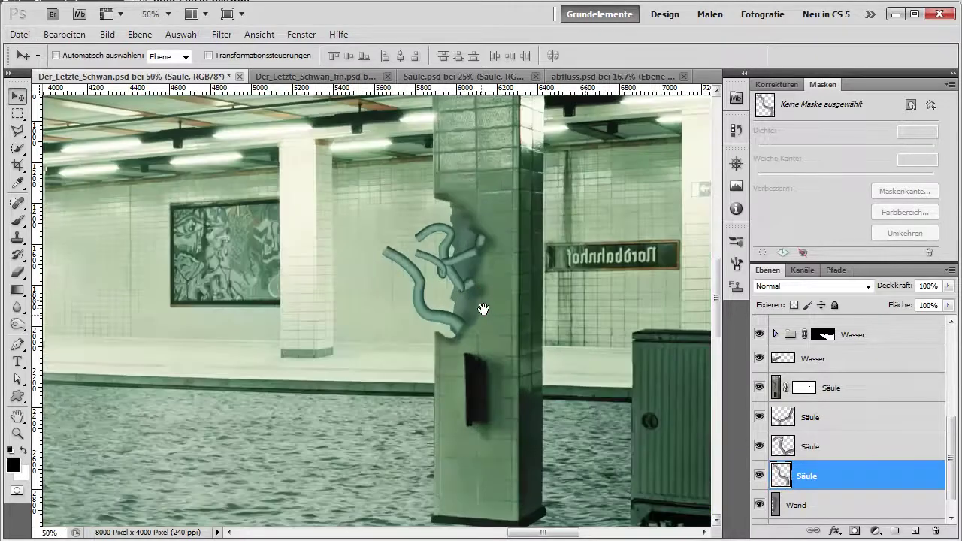
pyautogui.click(16, 324)
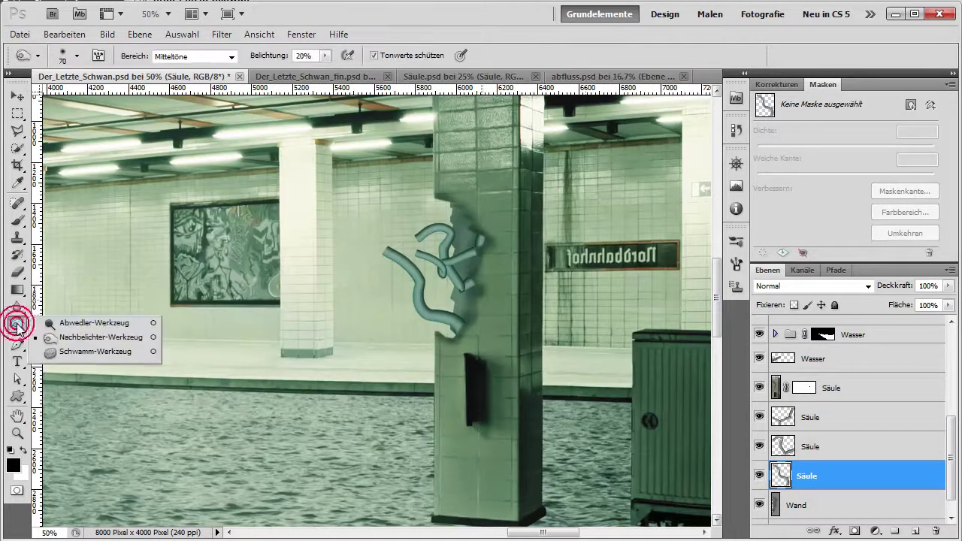
pyautogui.click(64, 337)
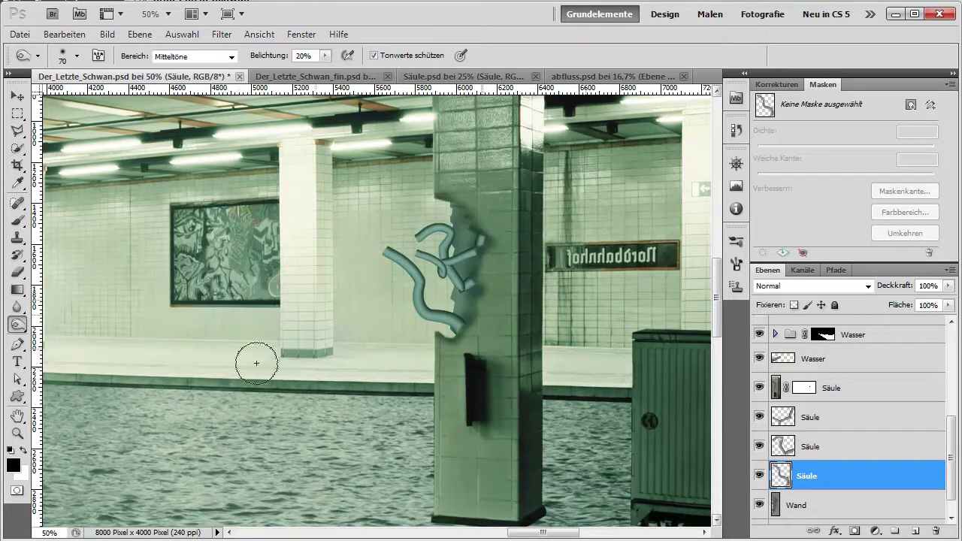
pyautogui.click(758, 477)
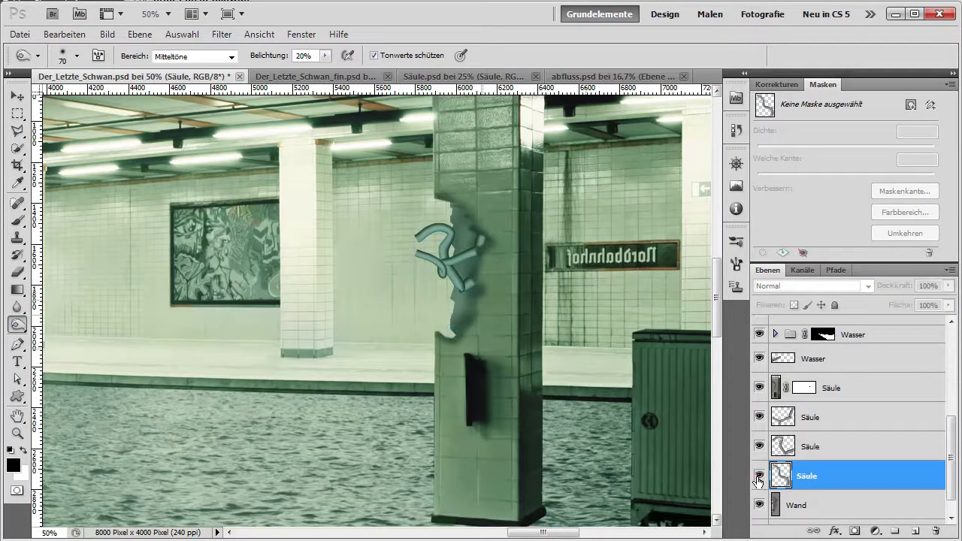
pyautogui.moveTo(458, 331)
pyautogui.mouseDown()
pyautogui.moveTo(447, 317)
pyautogui.moveTo(475, 288)
pyautogui.mouseUp()
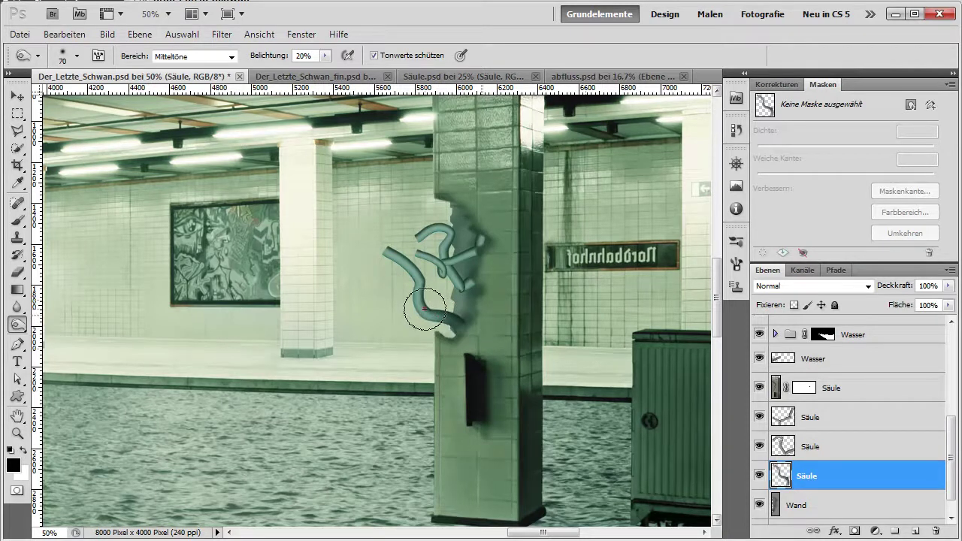
pyautogui.click(759, 448)
pyautogui.moveTo(475, 299)
pyautogui.mouseDown()
pyautogui.moveTo(460, 288)
pyautogui.moveTo(482, 236)
pyautogui.moveTo(462, 283)
pyautogui.mouseUp()
# Step: Burn the middle pipe's base along the pillar edge, then zoom out to the whole station
pyautogui.click(758, 418)
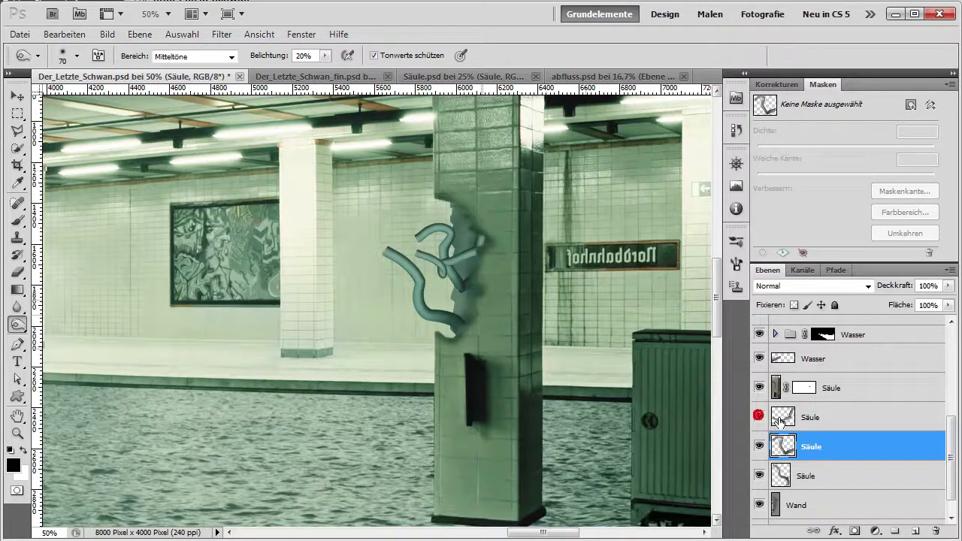
pyautogui.click(783, 418)
pyautogui.moveTo(481, 237)
pyautogui.mouseDown()
pyautogui.moveTo(439, 301)
pyautogui.moveTo(386, 253)
pyautogui.moveTo(447, 258)
pyautogui.moveTo(410, 254)
pyautogui.mouseUp()
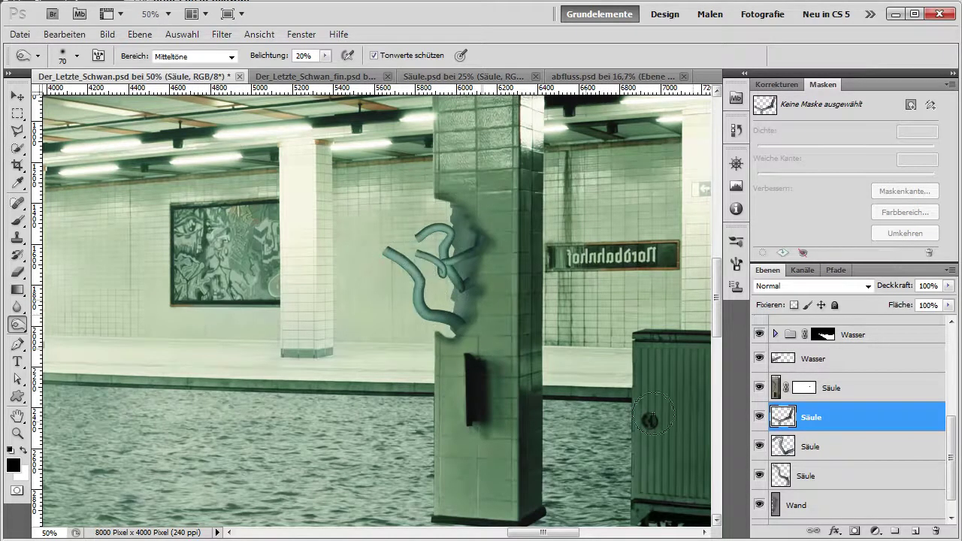
pyautogui.keyDown('ctrl'); pyautogui.keyDown('alt'); pyautogui.click(520, 353); pyautogui.keyUp('alt'); pyautogui.keyUp('ctrl')
pyautogui.moveTo(520, 353); pyautogui.dragTo(558, 353)
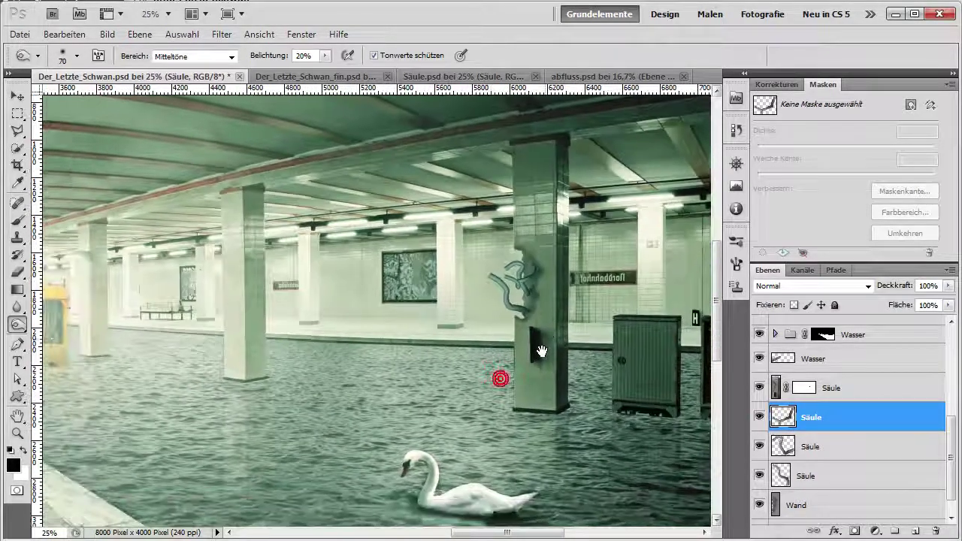